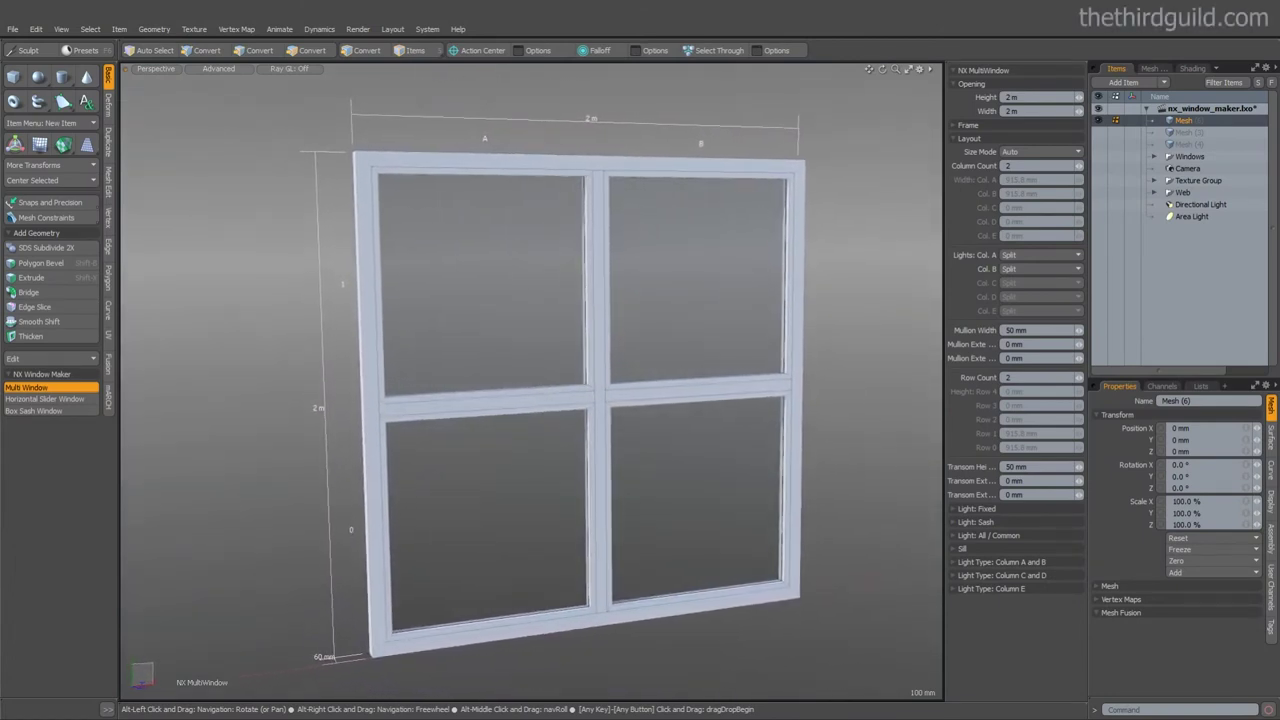
# Switch the multi window's layout to manual sizing and set the column A width and row 0 height to 500 mm
pyautogui.press('3')
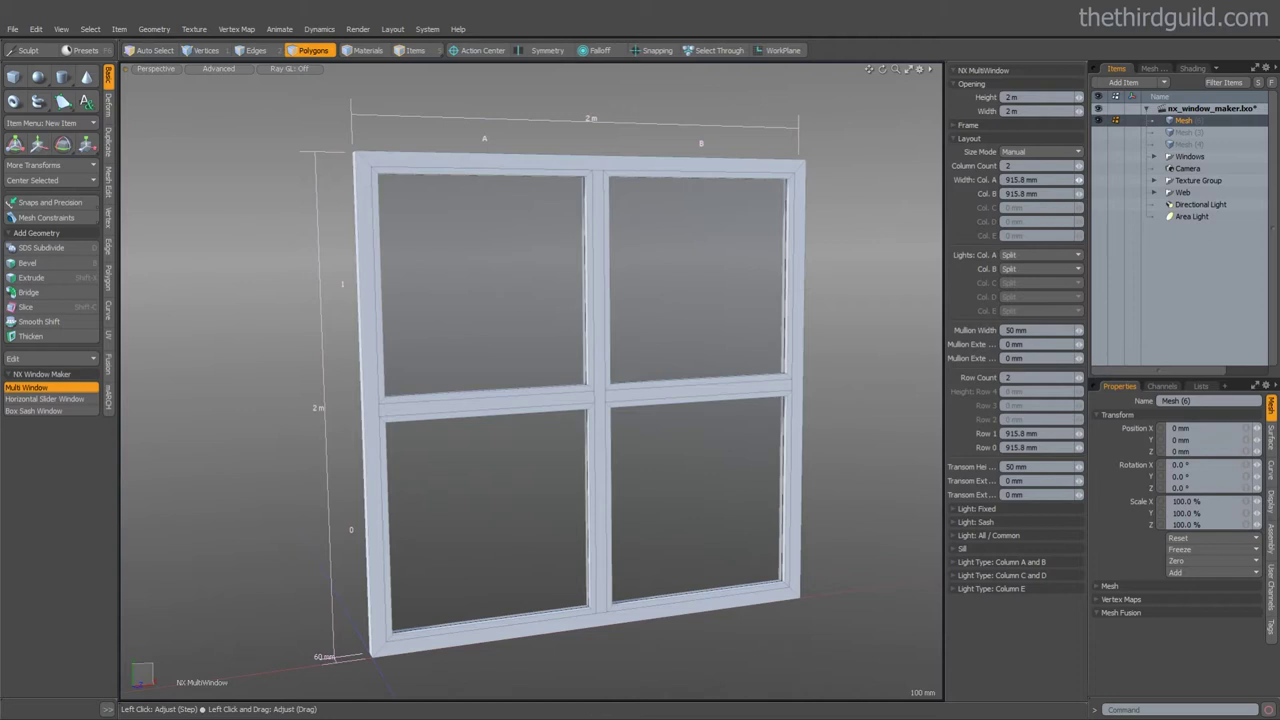
pyautogui.write('0')
pyautogui.press('Return')
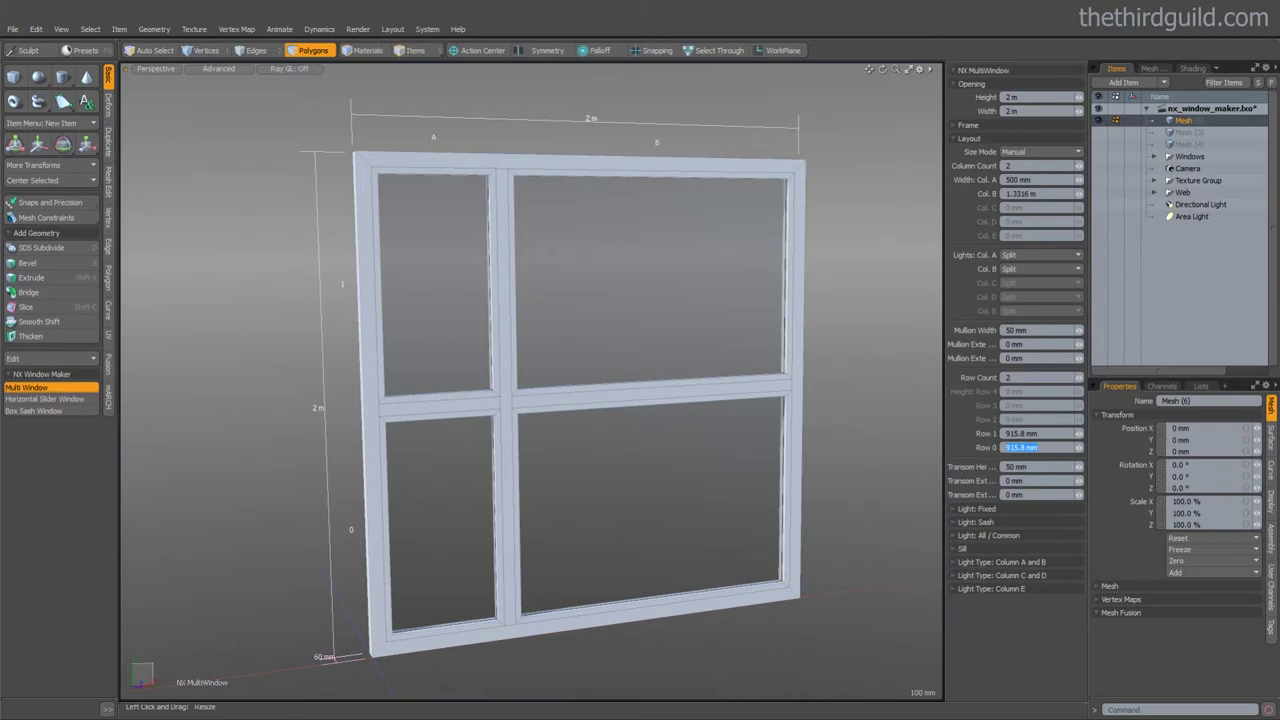
pyautogui.write('500')
pyautogui.press('Return')
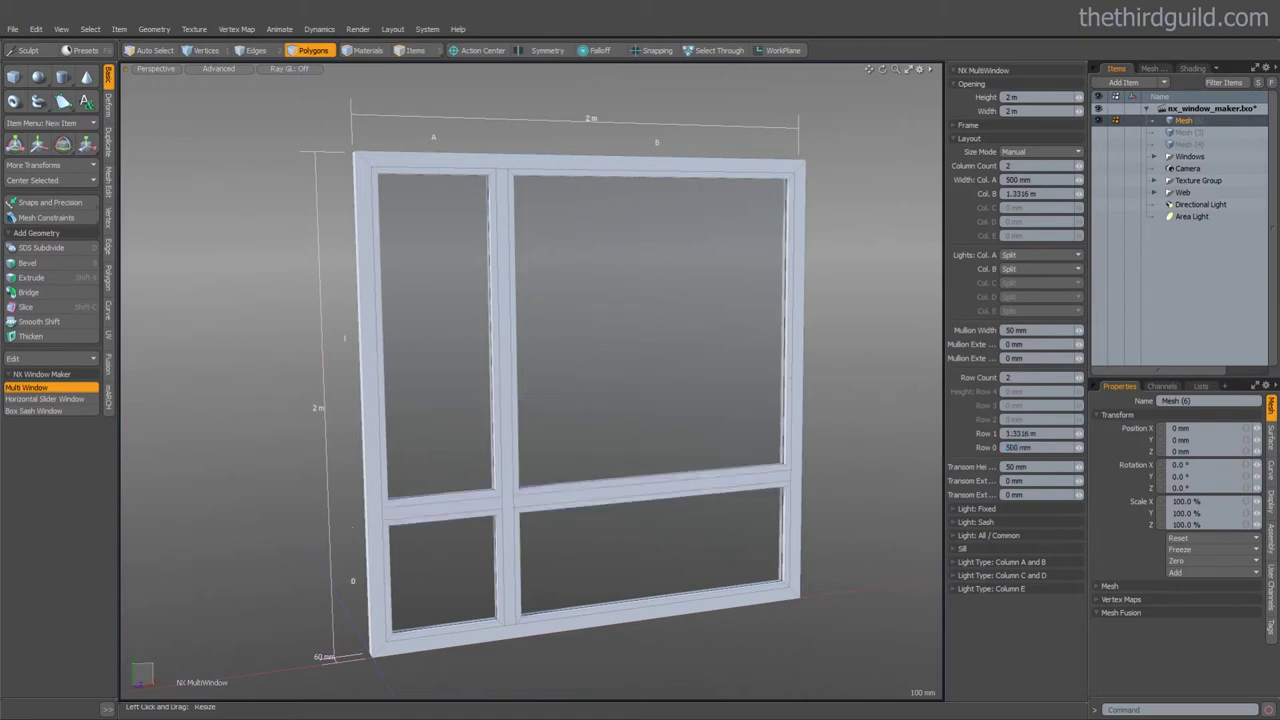
# Set the sash light's frame height to 80 mm, move forward to 26.5 mm and overlap to 10 mm, and finish the window
pyautogui.click(968, 138)
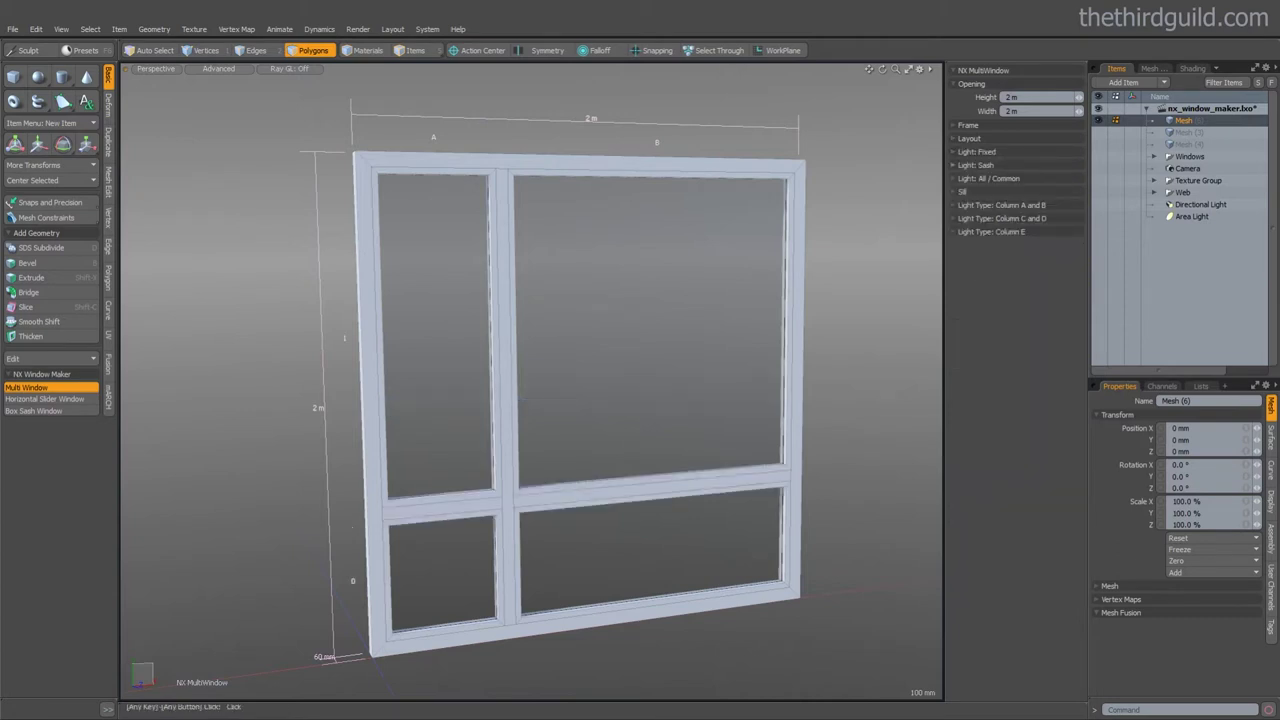
pyautogui.click(972, 165)
pyautogui.click(1030, 179)
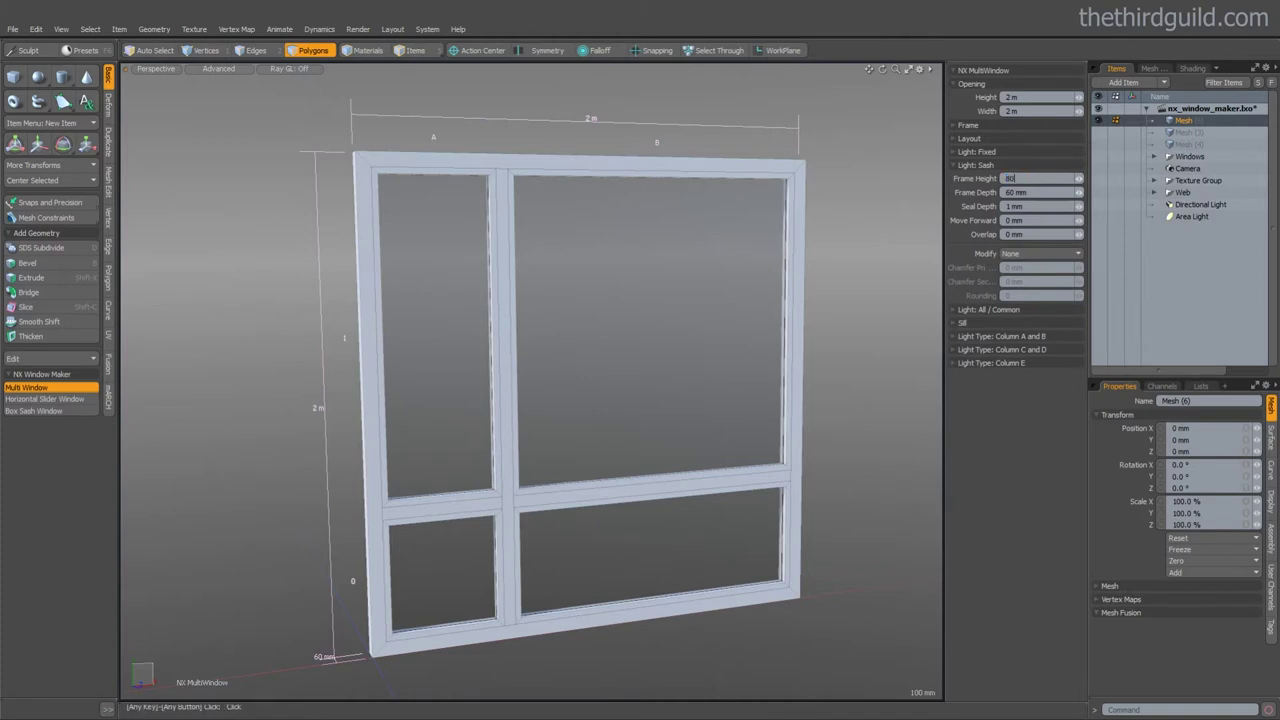
pyautogui.press('Return')
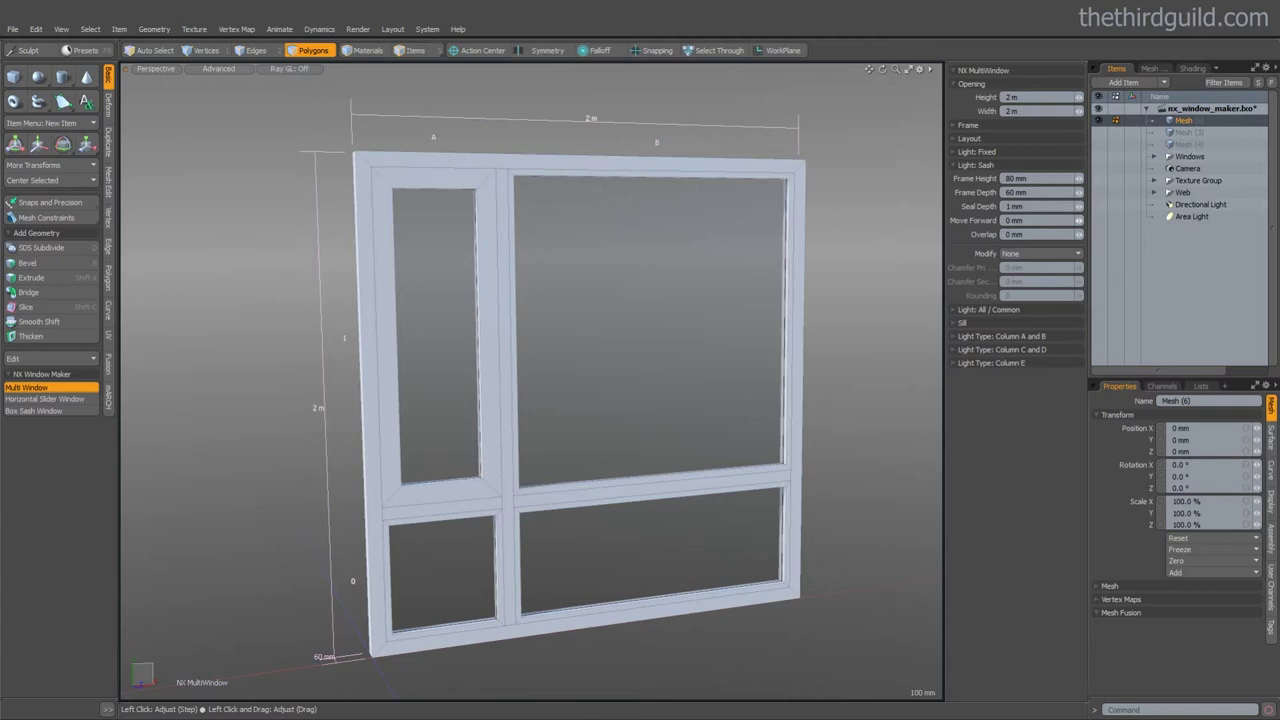
pyautogui.moveTo(1079, 220)
pyautogui.mouseDown()
pyautogui.moveTo(1104, 220)
pyautogui.moveTo(1089, 234)
pyautogui.mouseUp()
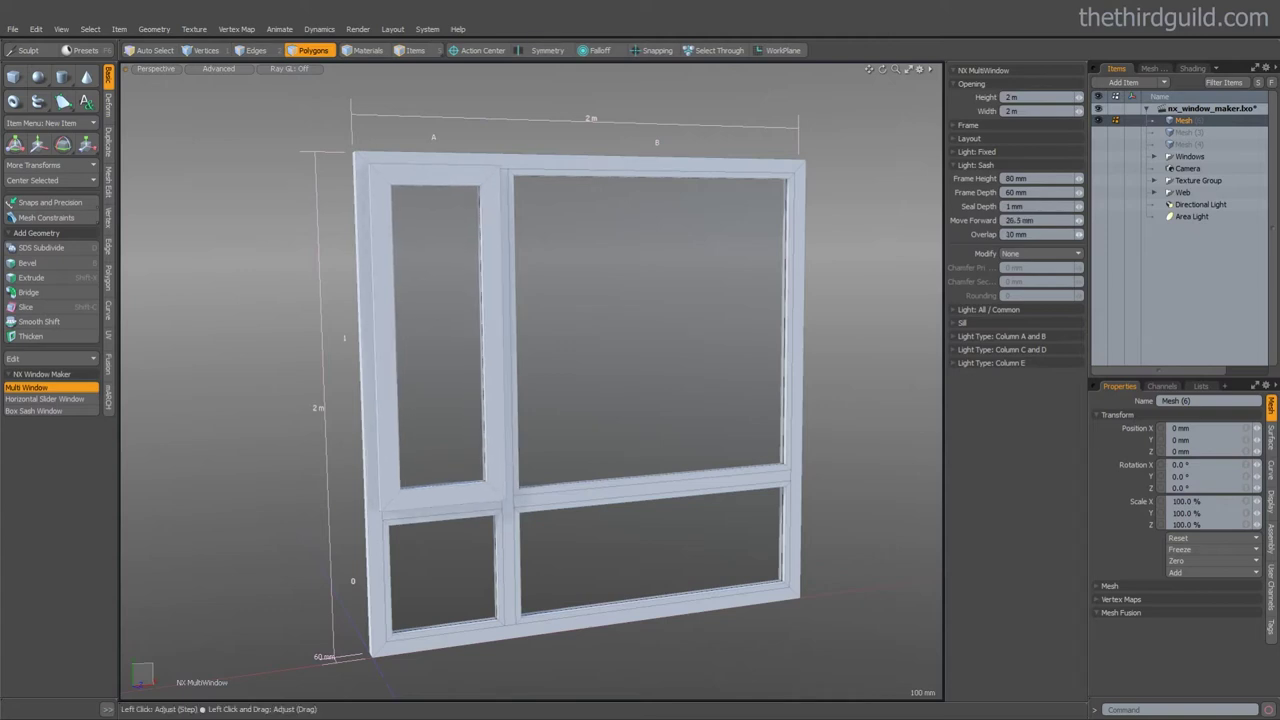
pyautogui.press('q')
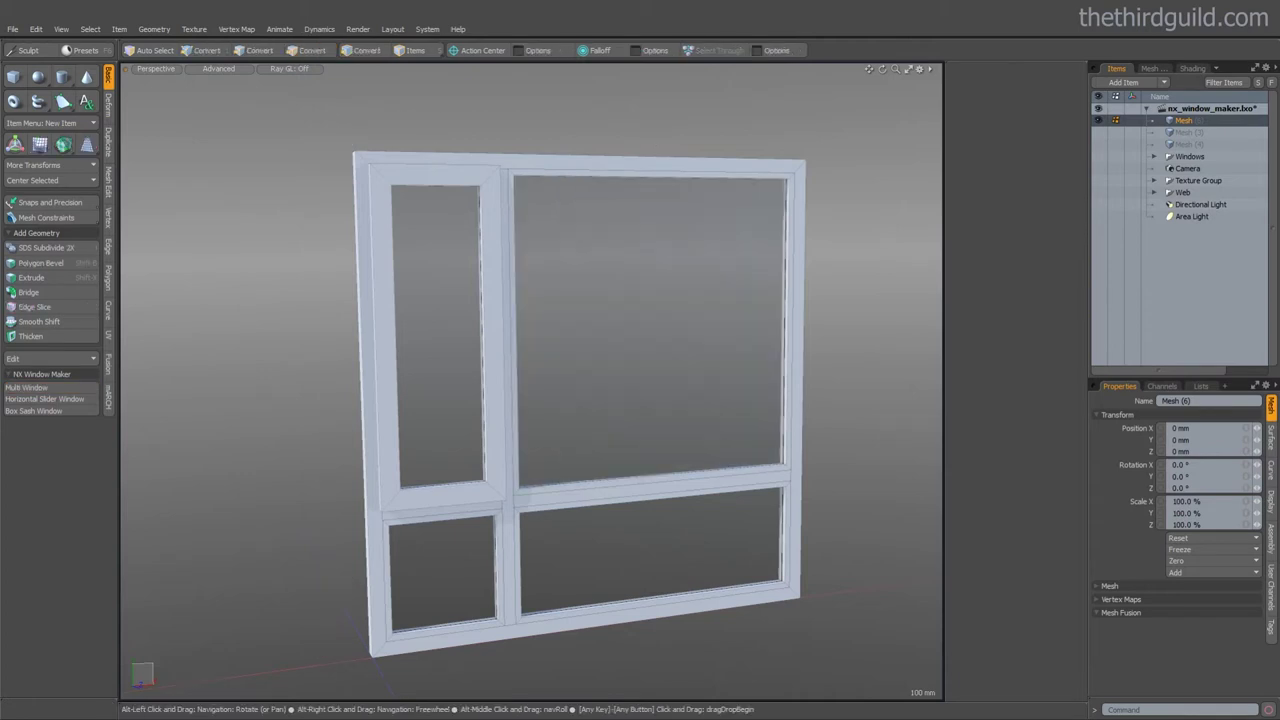
pyautogui.keyDown('alt'); pyautogui.moveTo(660, 330); pyautogui.dragTo(552, 326); pyautogui.keyUp('alt')
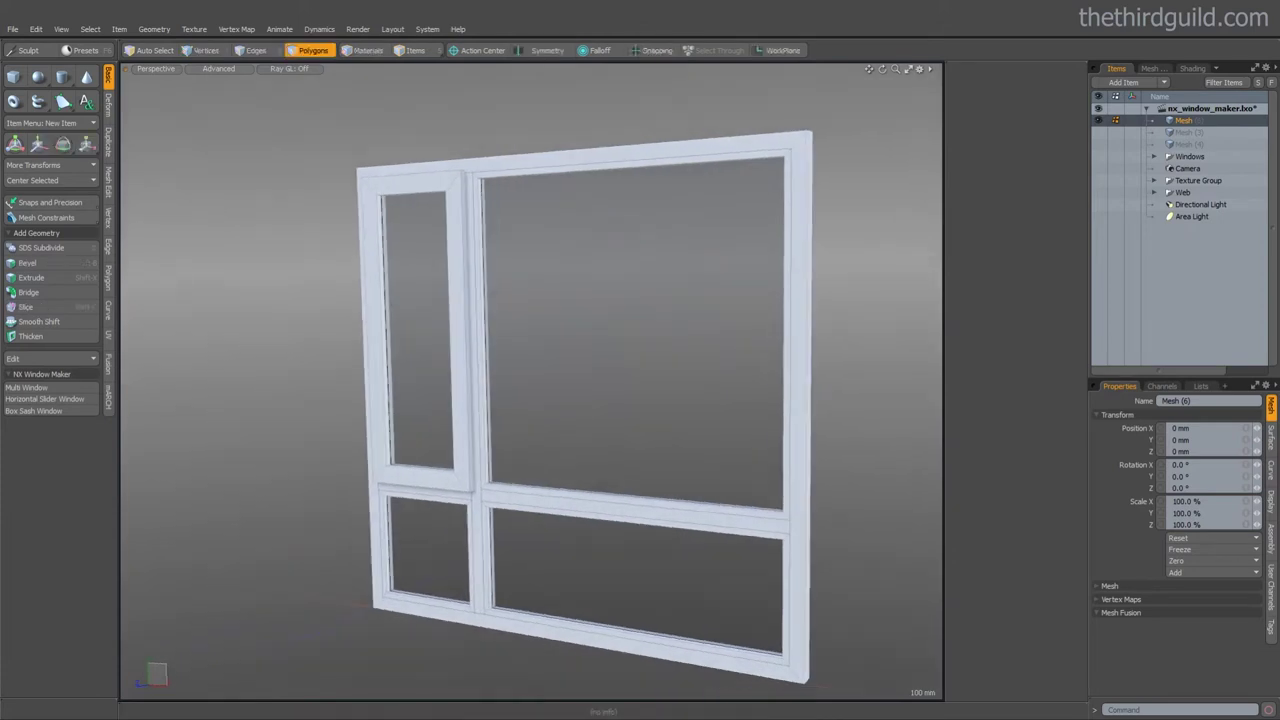
# Create a horizontal slider window in the empty Mesh (3) item with a sash frame height of 125 mm
pyautogui.click(1198, 132)
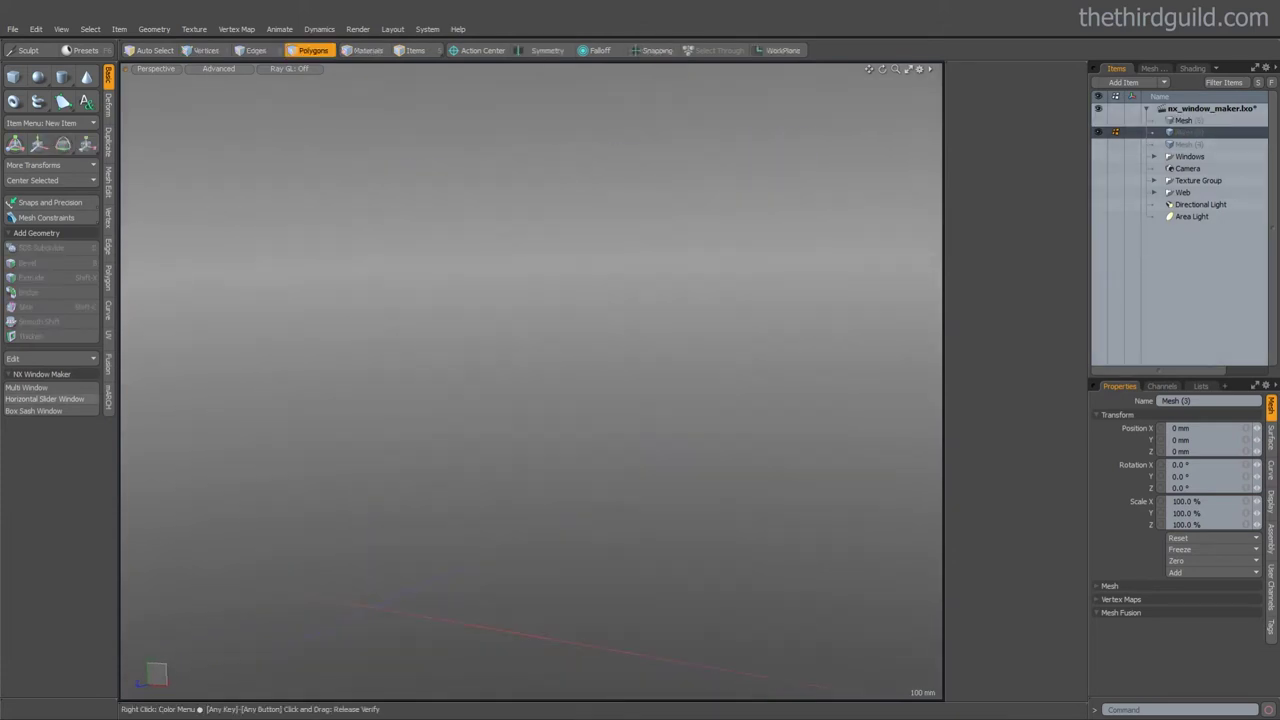
pyautogui.click(44, 399)
pyautogui.keyDown('alt'); pyautogui.moveTo(450, 360); pyautogui.dragTo(616, 370); pyautogui.keyUp('alt')
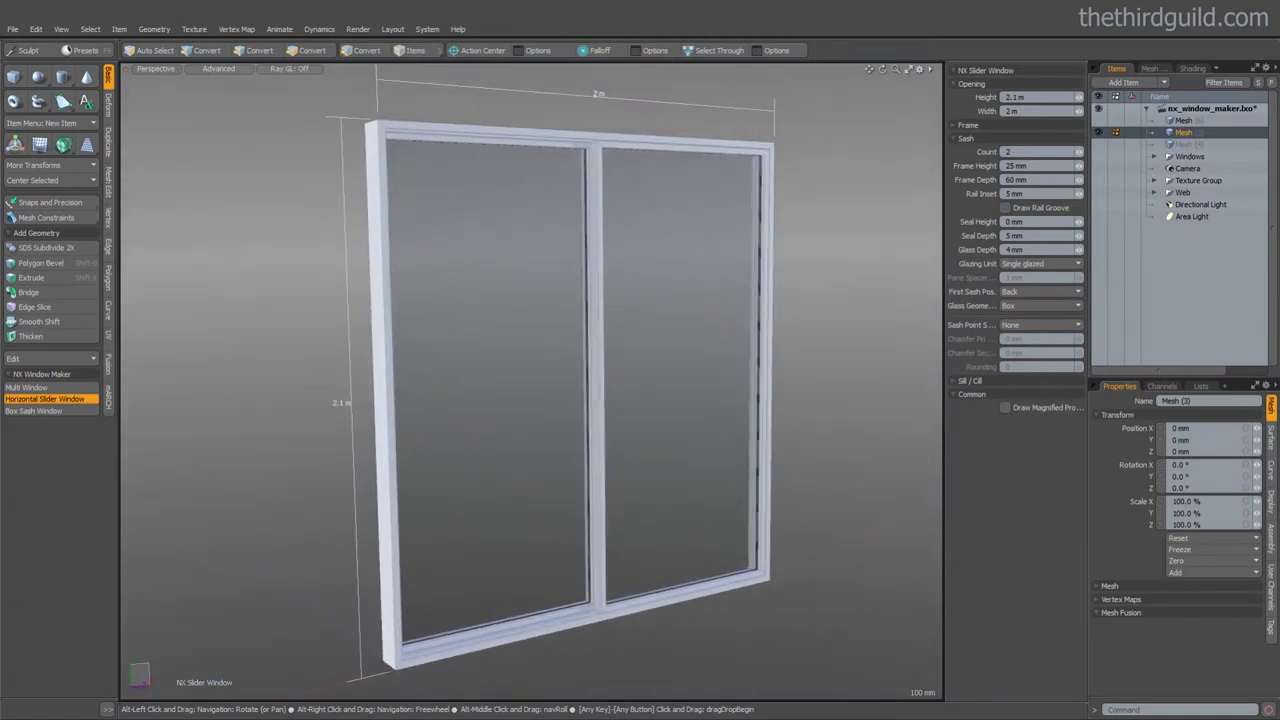
pyautogui.press('3')
pyautogui.click(1020, 166)
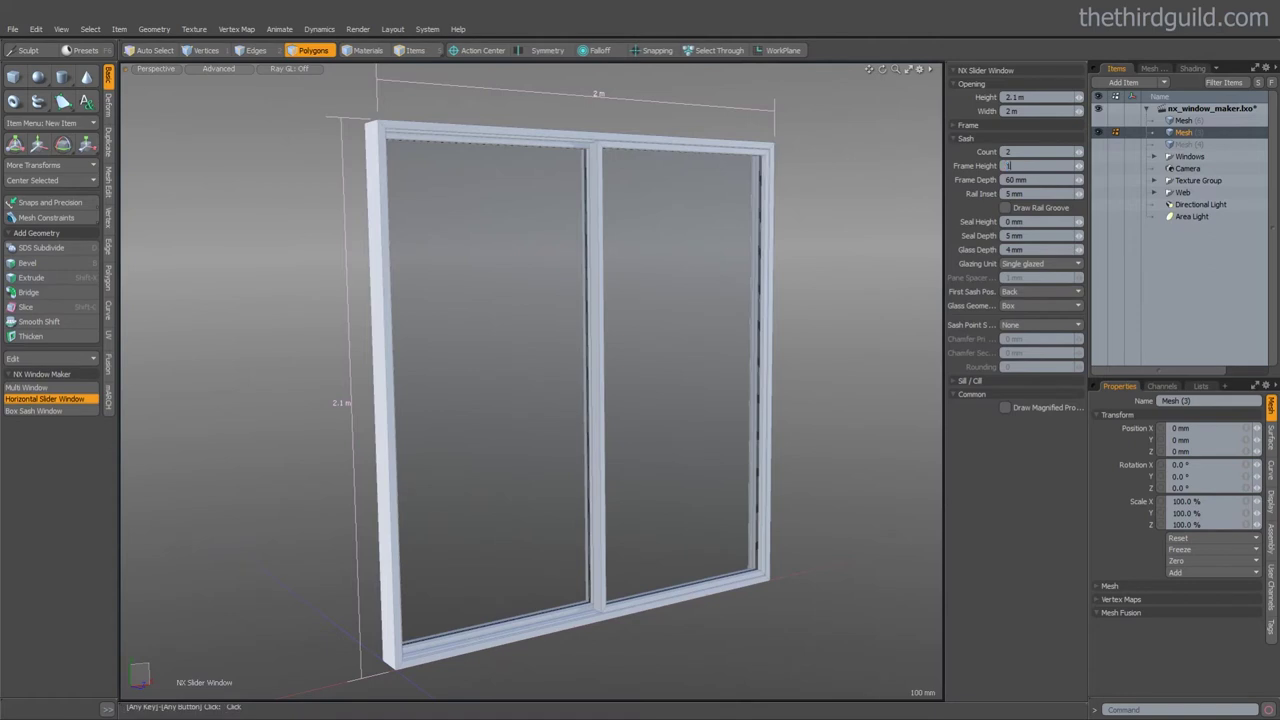
pyautogui.write('125')
pyautogui.press('Return')
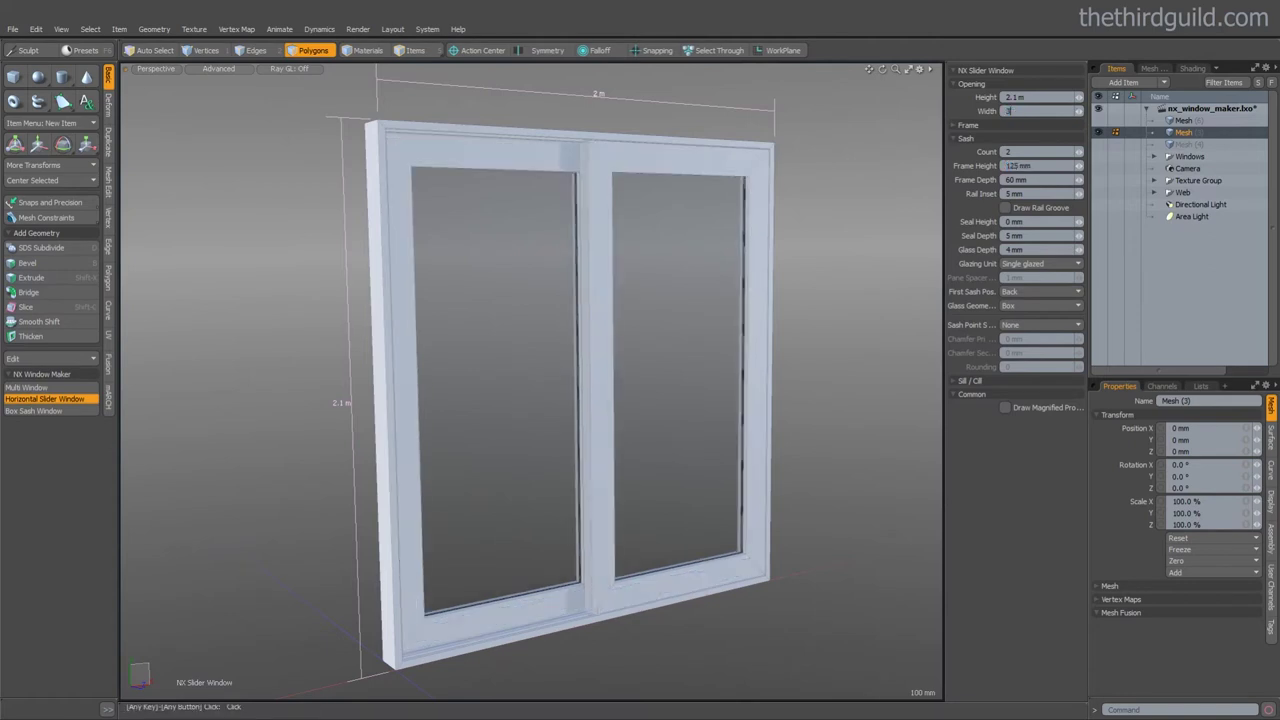
# Widen the slider window to 3 m, give it three sashes, and finish the window
pyautogui.write('3m')
pyautogui.press('Return')
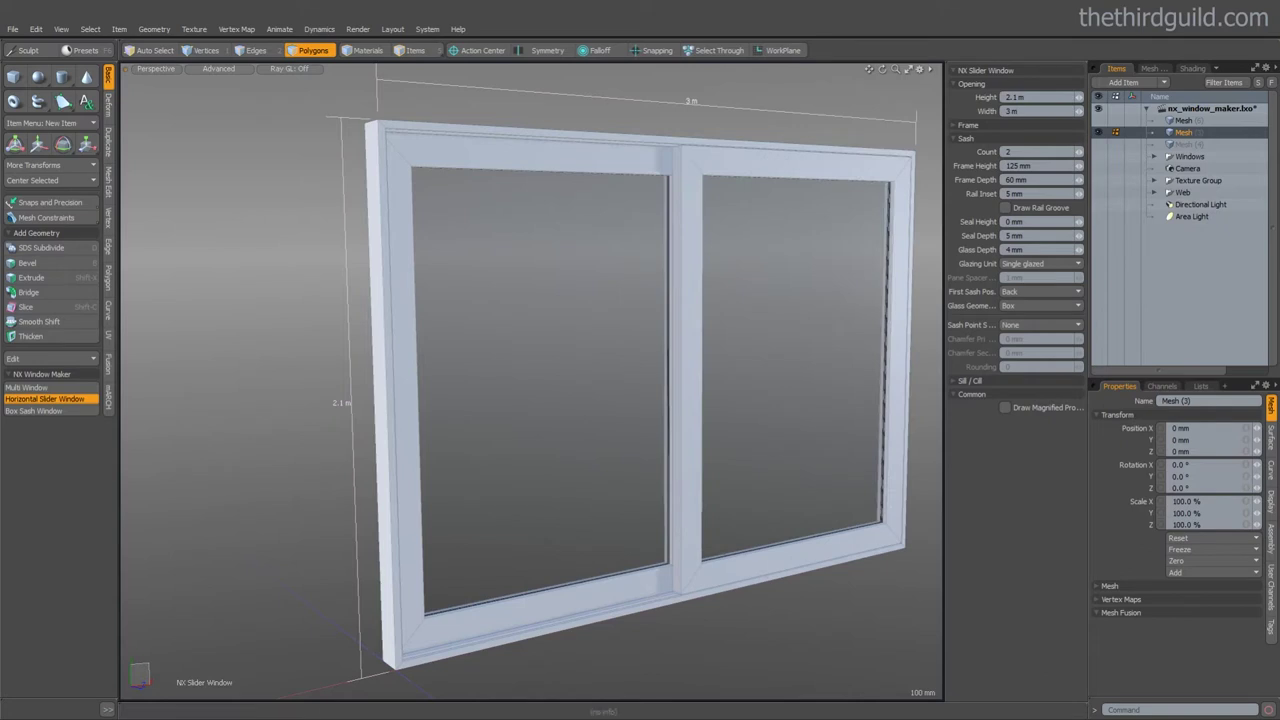
pyautogui.click(1079, 152)
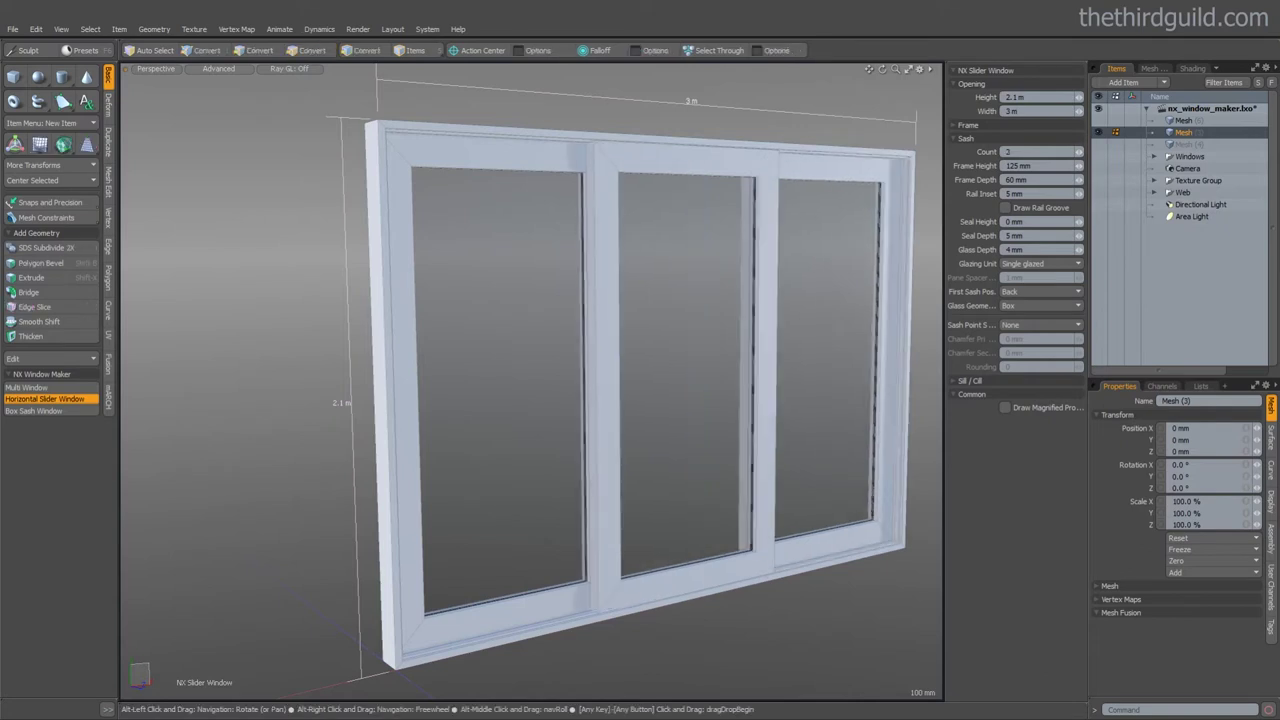
pyautogui.keyDown('alt'); pyautogui.keyDown('shift'); pyautogui.moveTo(700, 330); pyautogui.dragTo(568, 339); pyautogui.keyUp('shift'); pyautogui.keyUp('alt')
pyautogui.press('q')
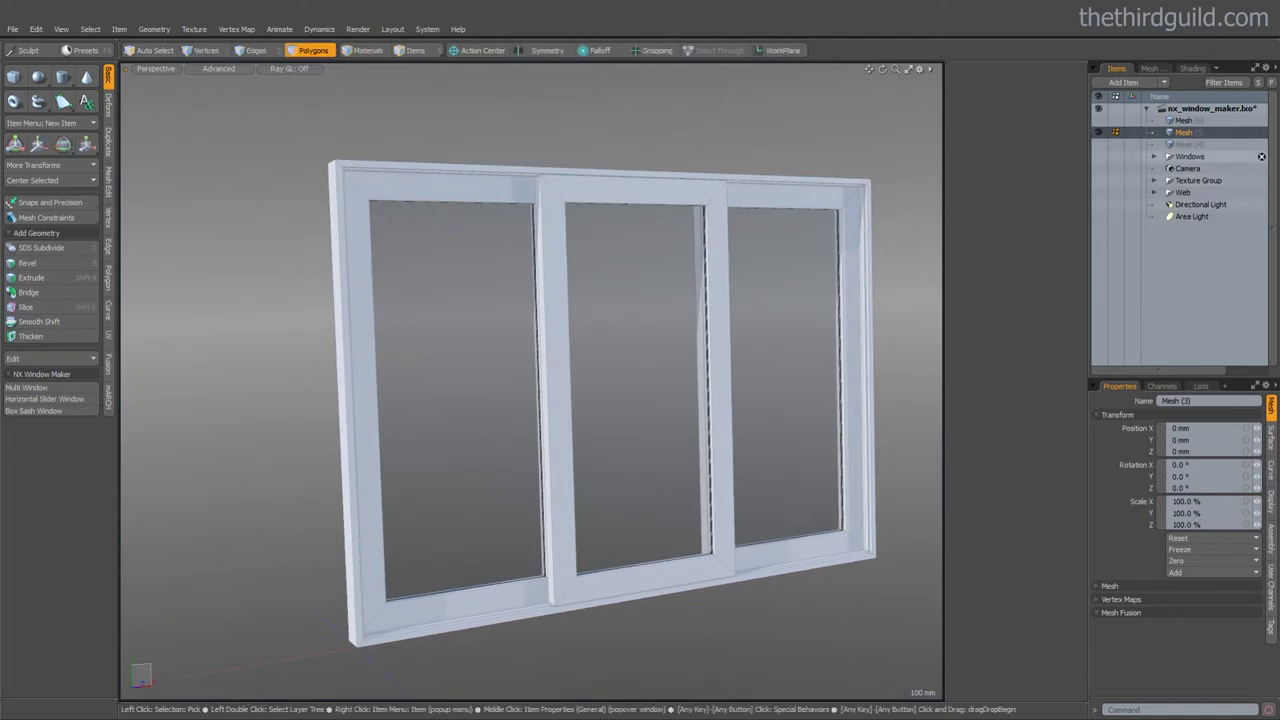
# Create a box sash window in the empty Mesh (4) item
pyautogui.click(1190, 144)
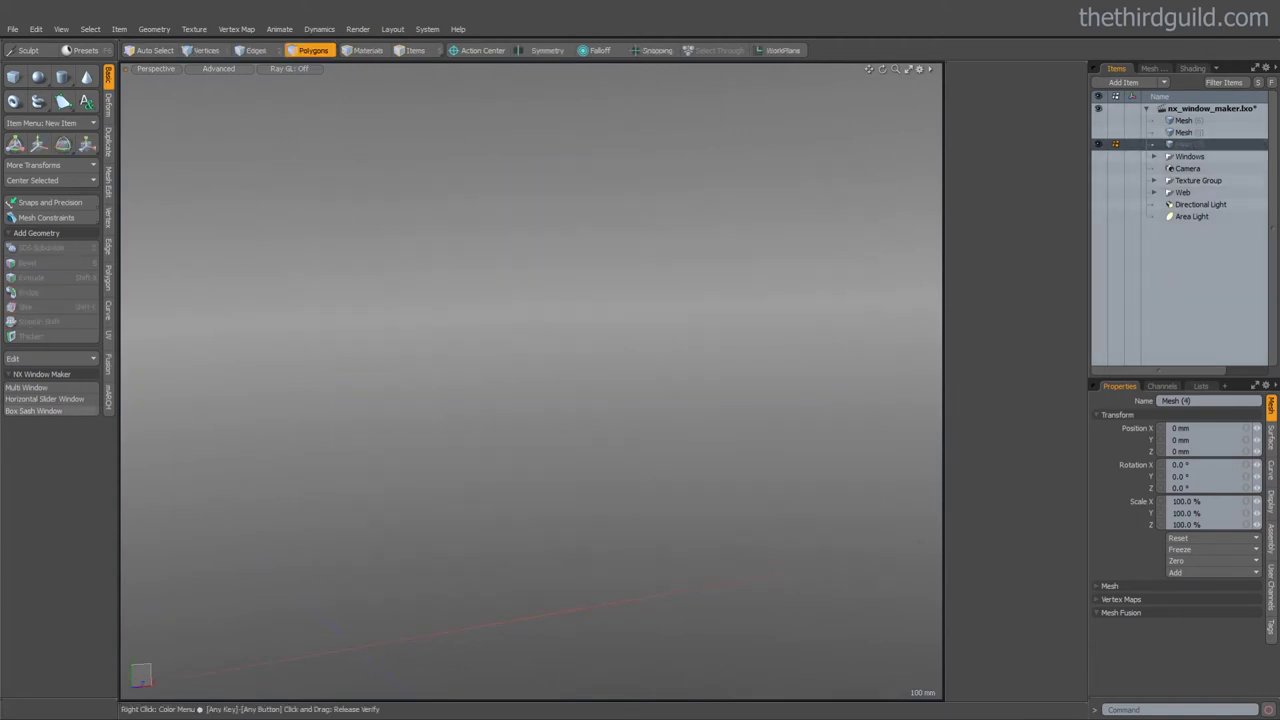
pyautogui.click(33, 410)
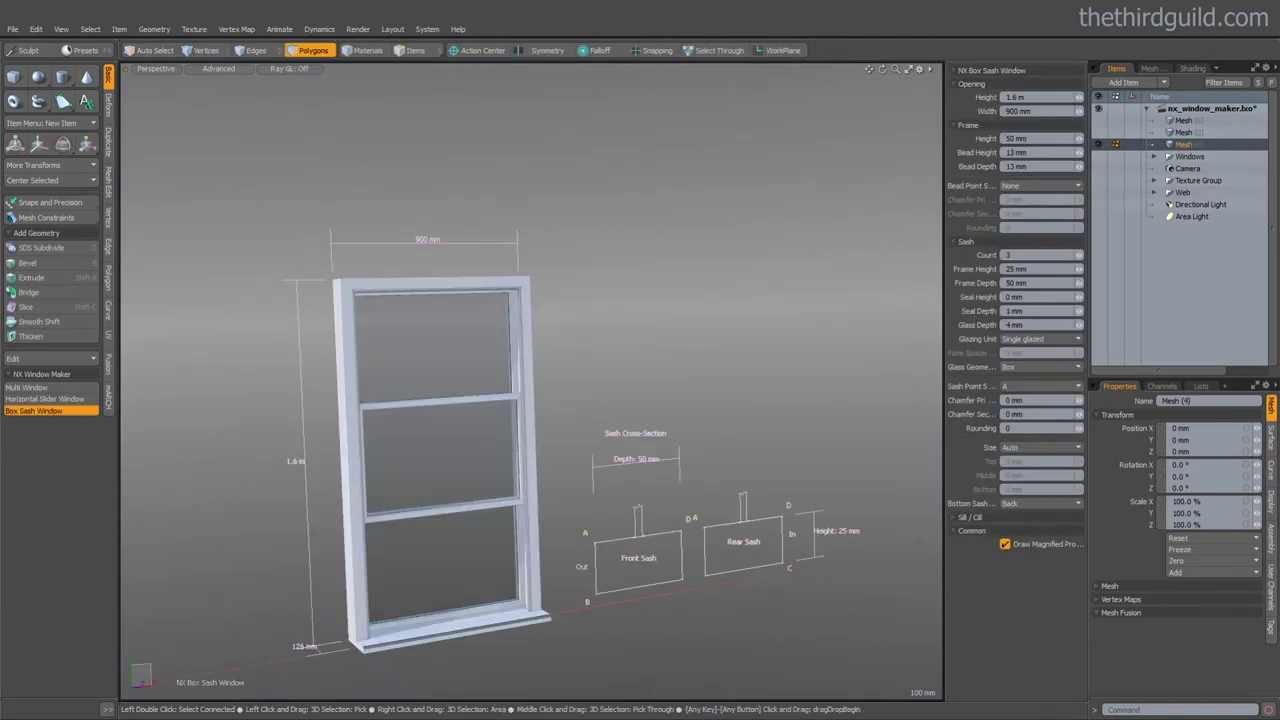
pyautogui.keyDown('alt'); pyautogui.moveTo(530, 545); pyautogui.dragTo(442, 471); pyautogui.keyUp('alt')
pyautogui.scroll(3, 440, 515)
pyautogui.scroll(1, 442, 471)
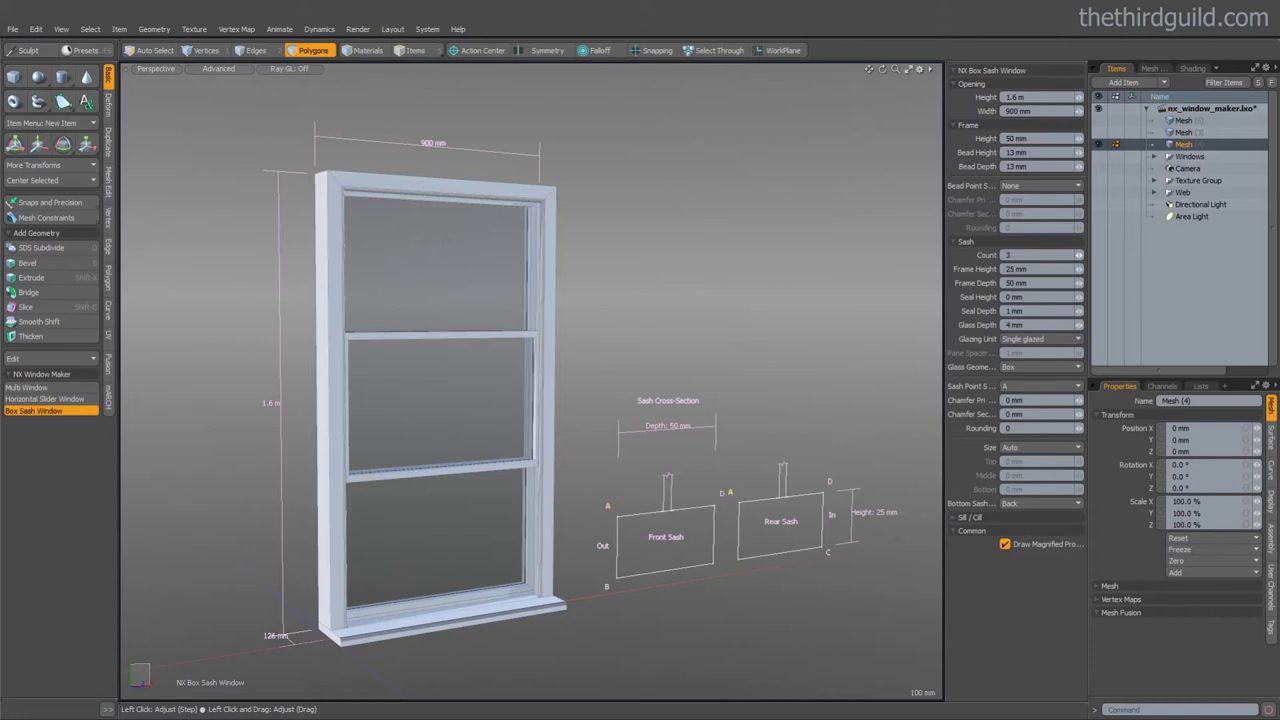
# Set the box sash window's sash count to 2 and its sash frame height to 50 mm
pyautogui.write('2')
pyautogui.press('Return')
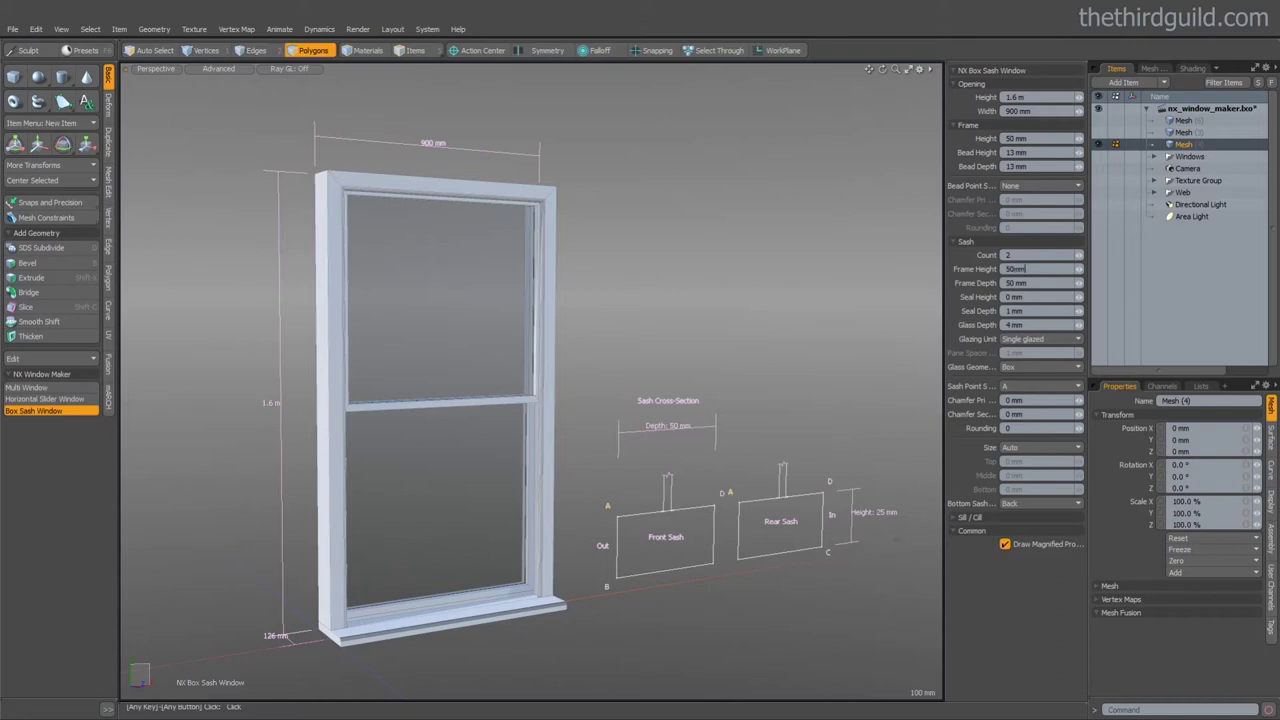
pyautogui.press('Return')
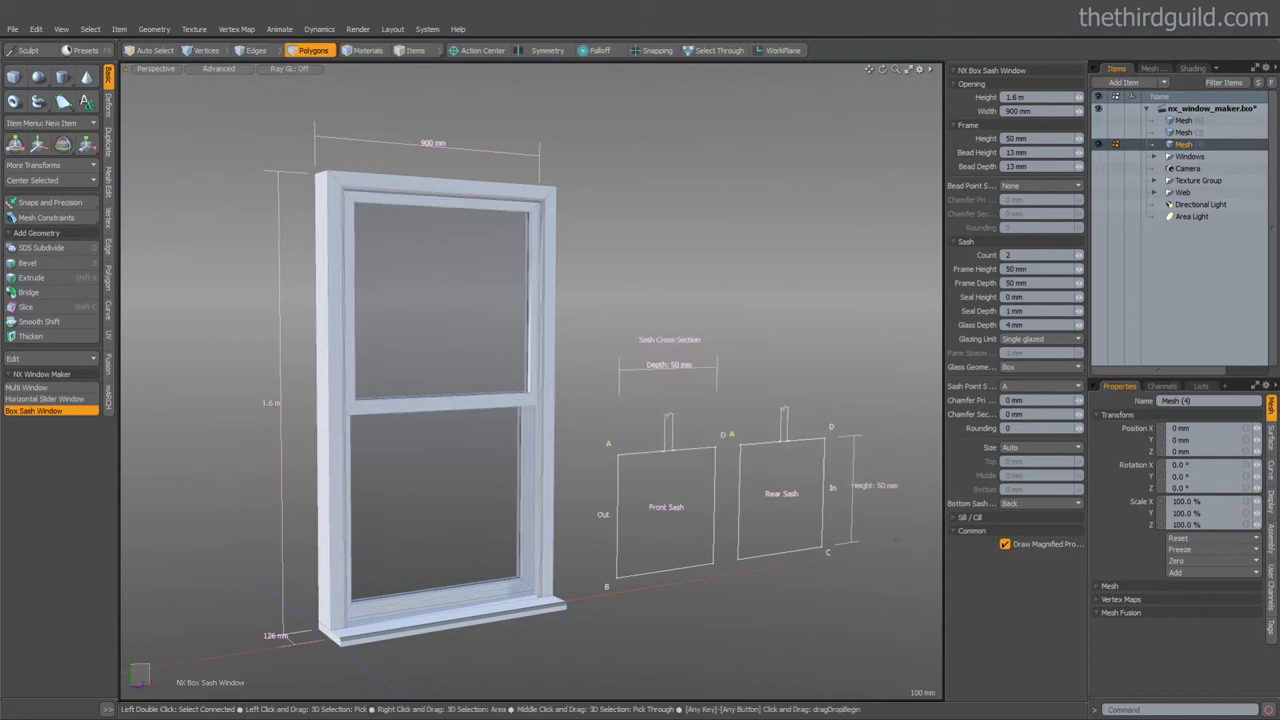
# Chamfer point A of the sash profile by 14 mm and set its rounding to 10
pyautogui.moveTo(1079, 400); pyautogui.dragTo(1093, 400)
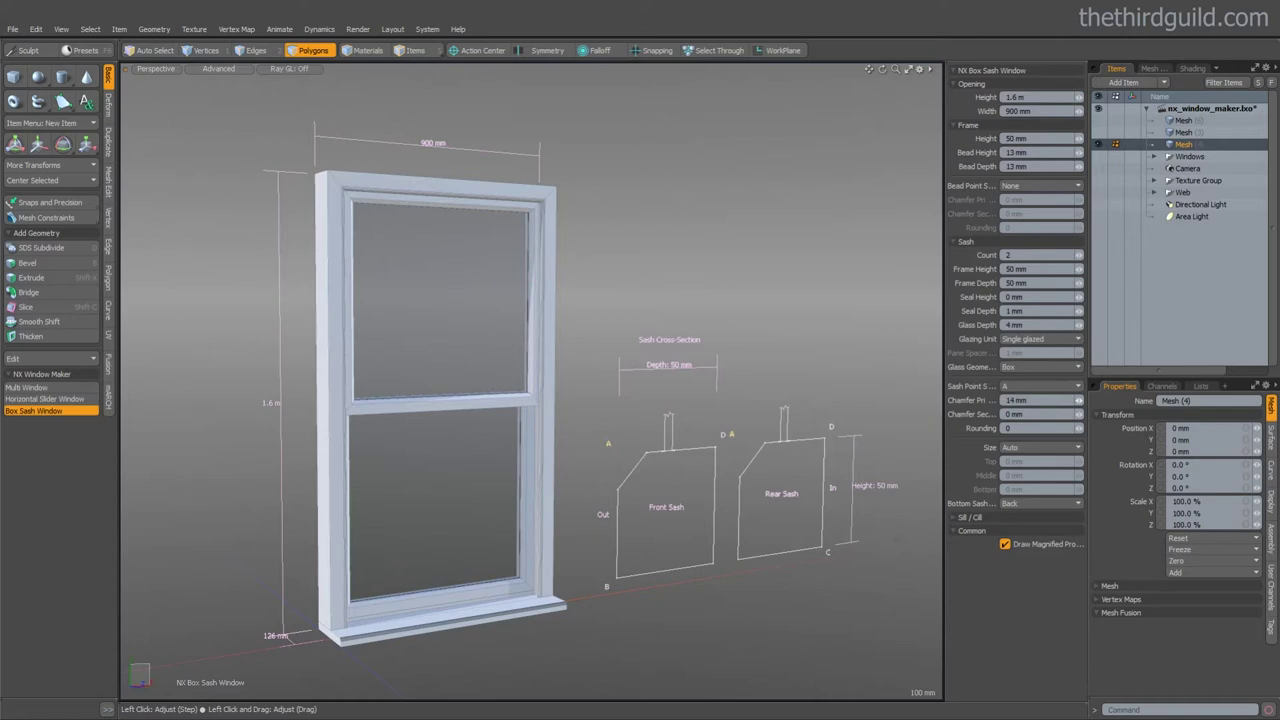
pyautogui.keyDown('alt'); pyautogui.moveTo(600, 400); pyautogui.dragTo(422, 345); pyautogui.keyUp('alt')
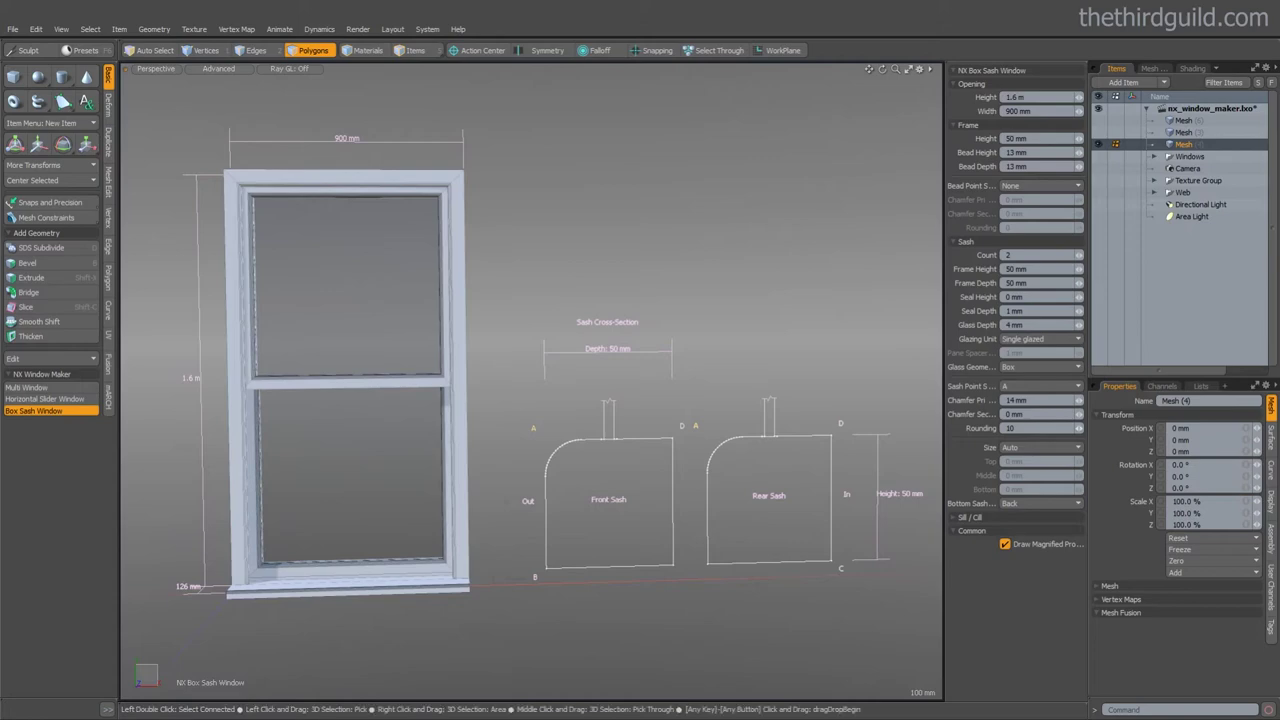
pyautogui.keyDown('alt'); pyautogui.moveTo(600, 400); pyautogui.dragTo(732, 460); pyautogui.keyUp('alt')
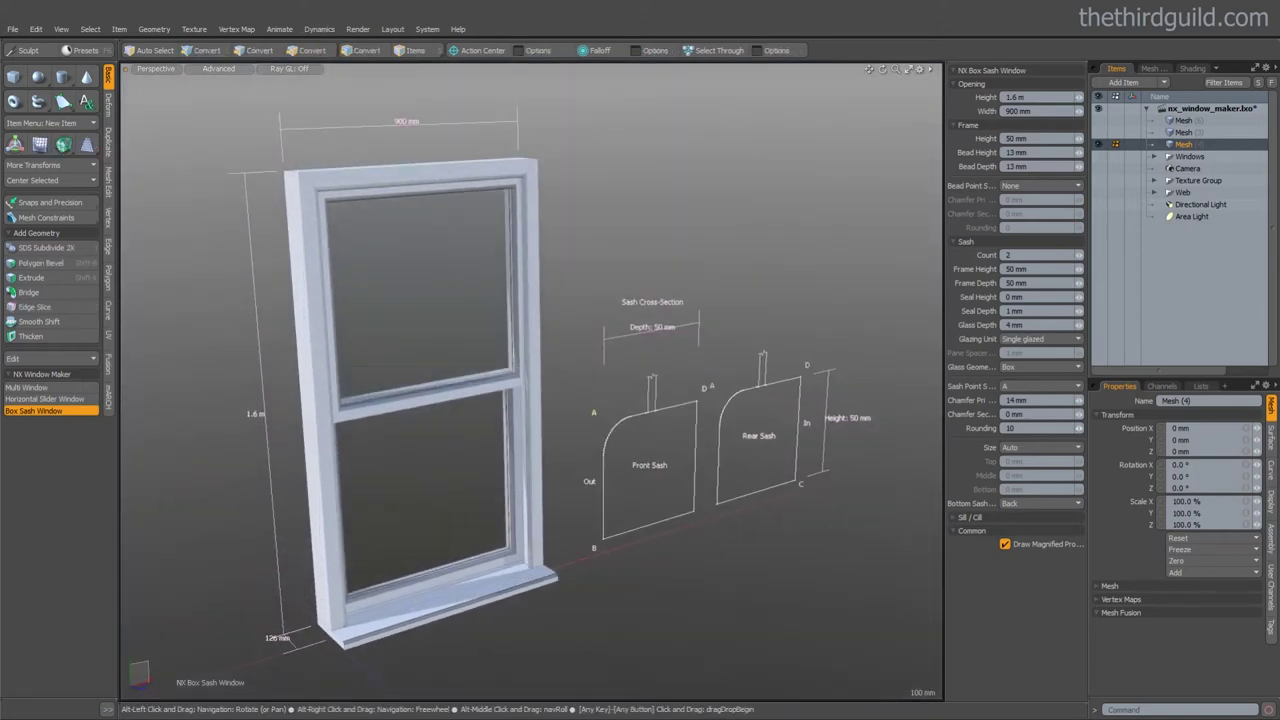
pyautogui.keyDown('ctrl'); pyautogui.keyDown('alt'); pyautogui.moveTo(640, 420); pyautogui.dragTo(520, 385); pyautogui.keyUp('alt'); pyautogui.keyUp('ctrl')
pyautogui.moveTo(520, 385)
pyautogui.keyDown('ctrl'); pyautogui.keyDown('alt'); pyautogui.mouseDown()
pyautogui.moveTo(495, 385)
pyautogui.moveTo(535, 375)
pyautogui.mouseUp(); pyautogui.keyUp('alt'); pyautogui.keyUp('ctrl')
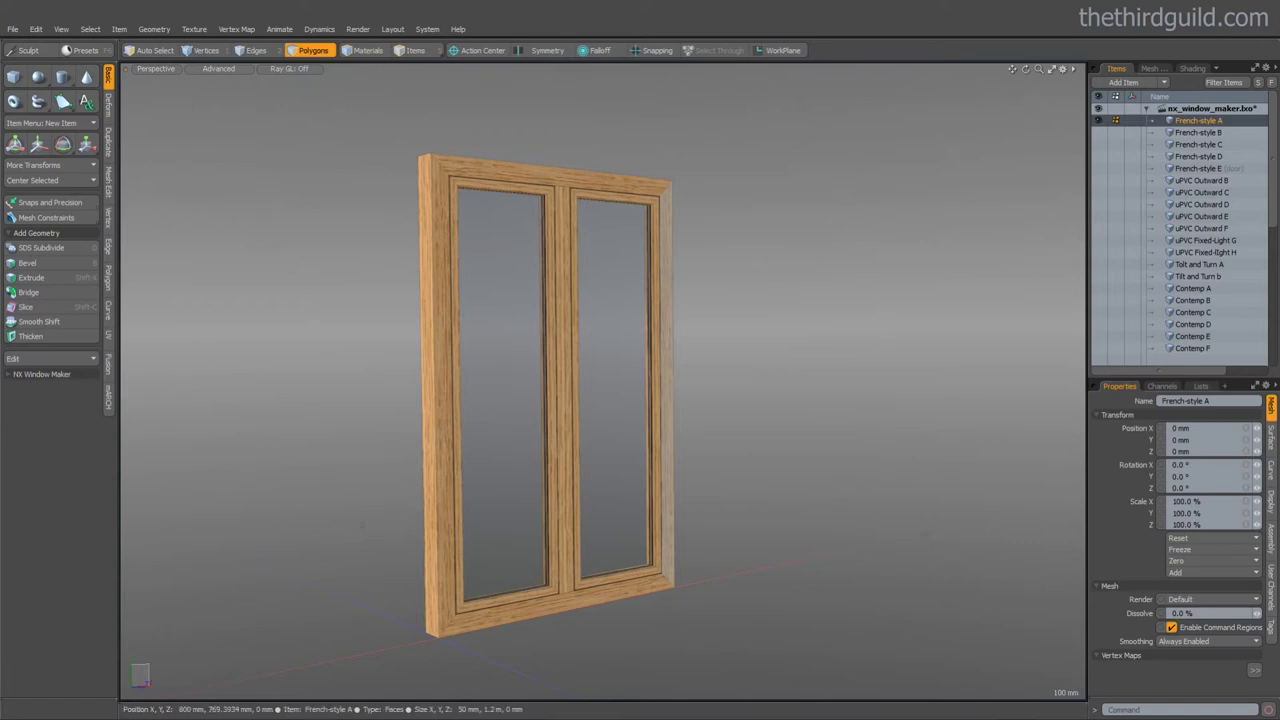
# Examine the French-style example windows B to E one after another
pyautogui.click(1198, 132)
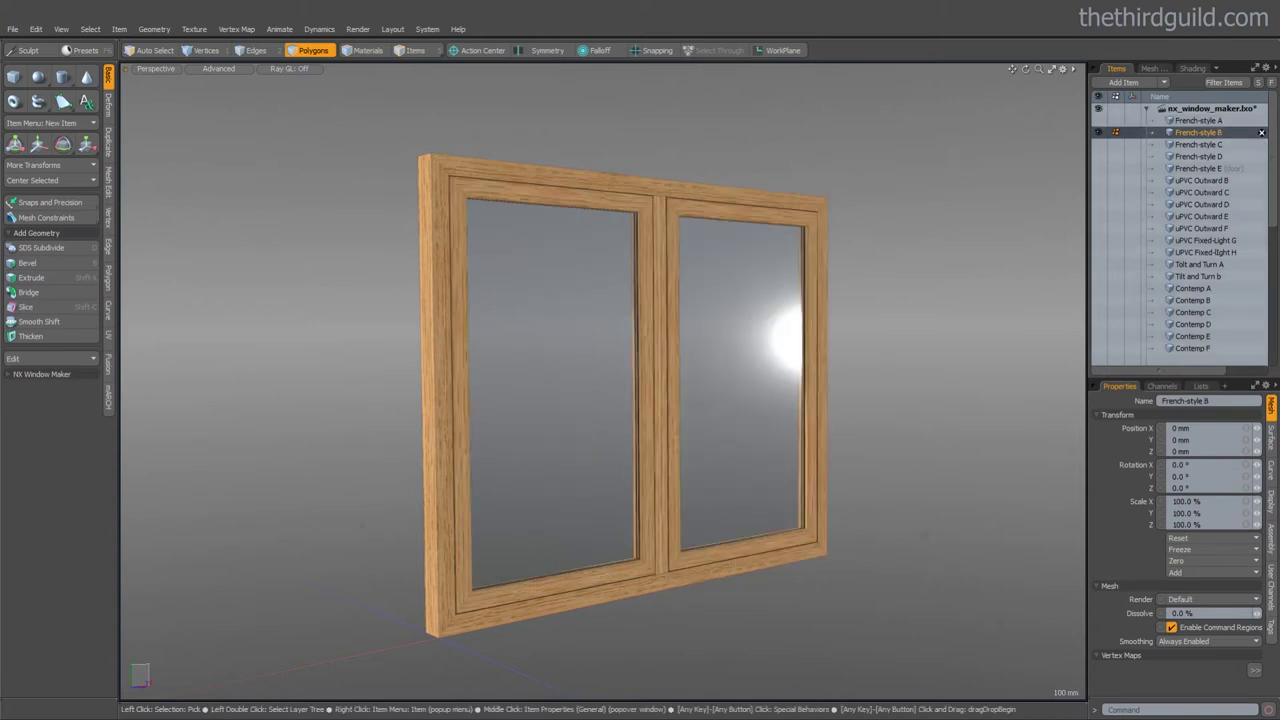
pyautogui.click(1261, 144)
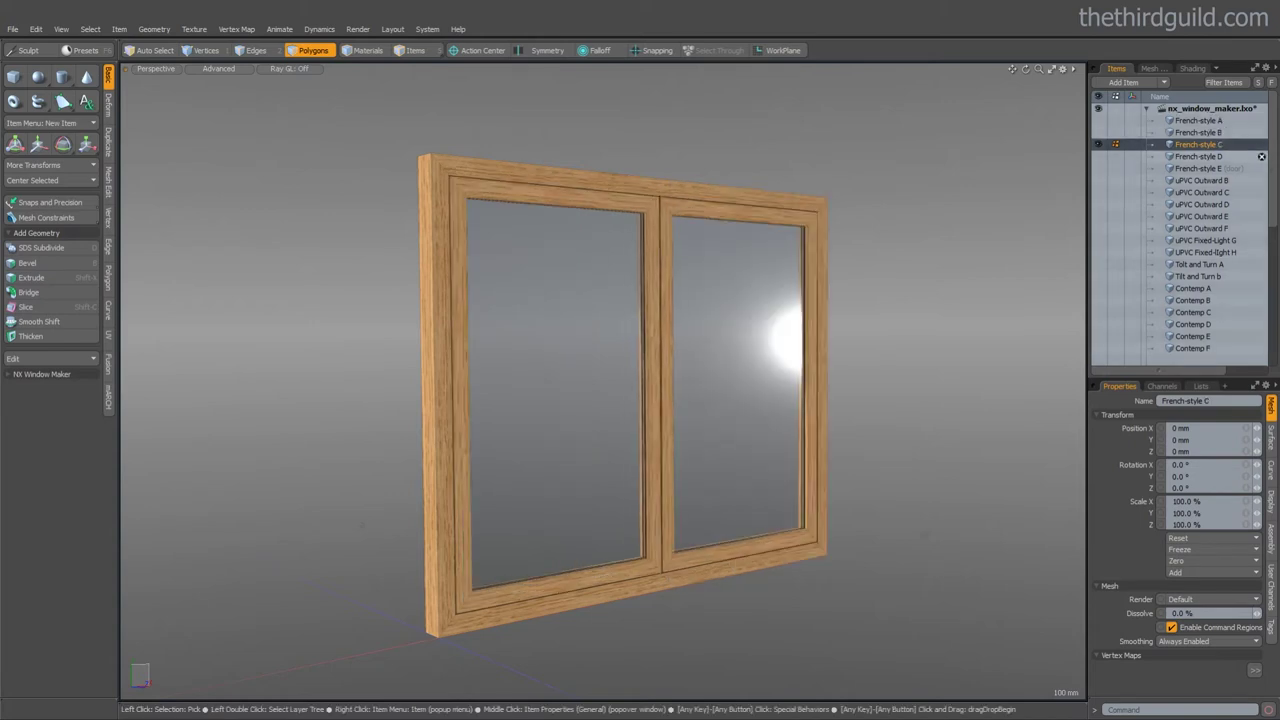
pyautogui.click(1261, 157)
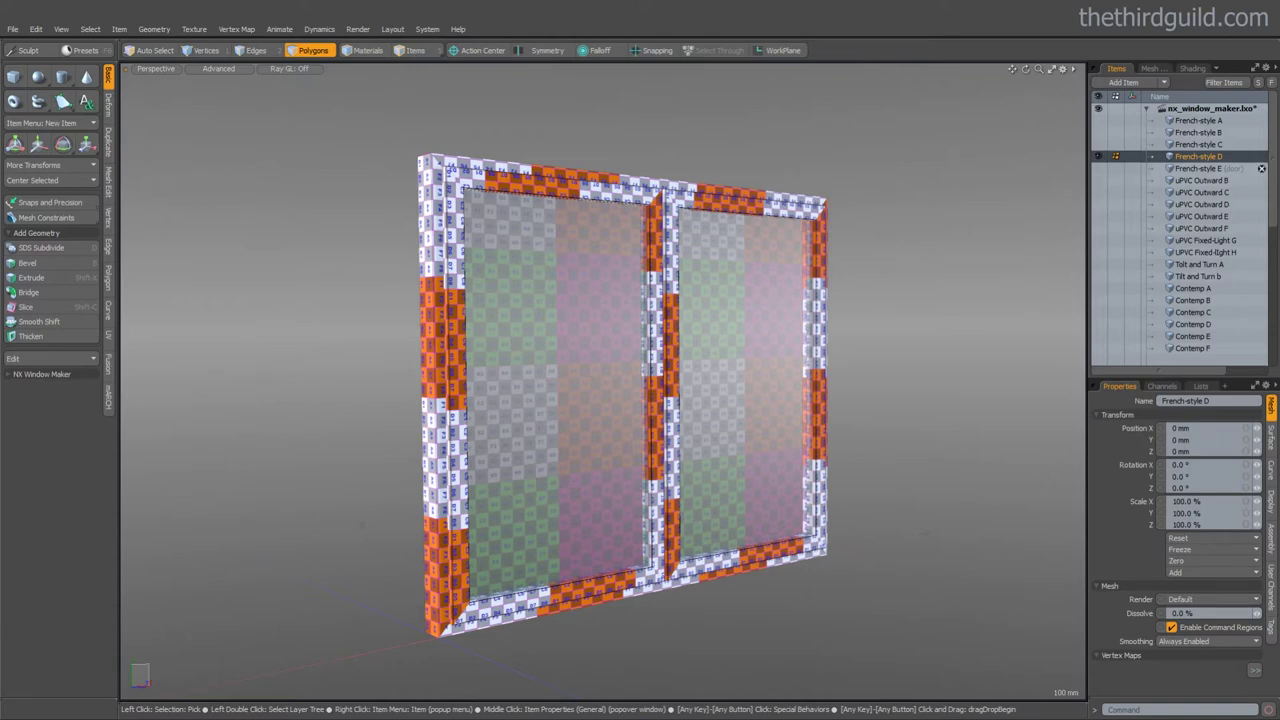
pyautogui.click(1198, 168)
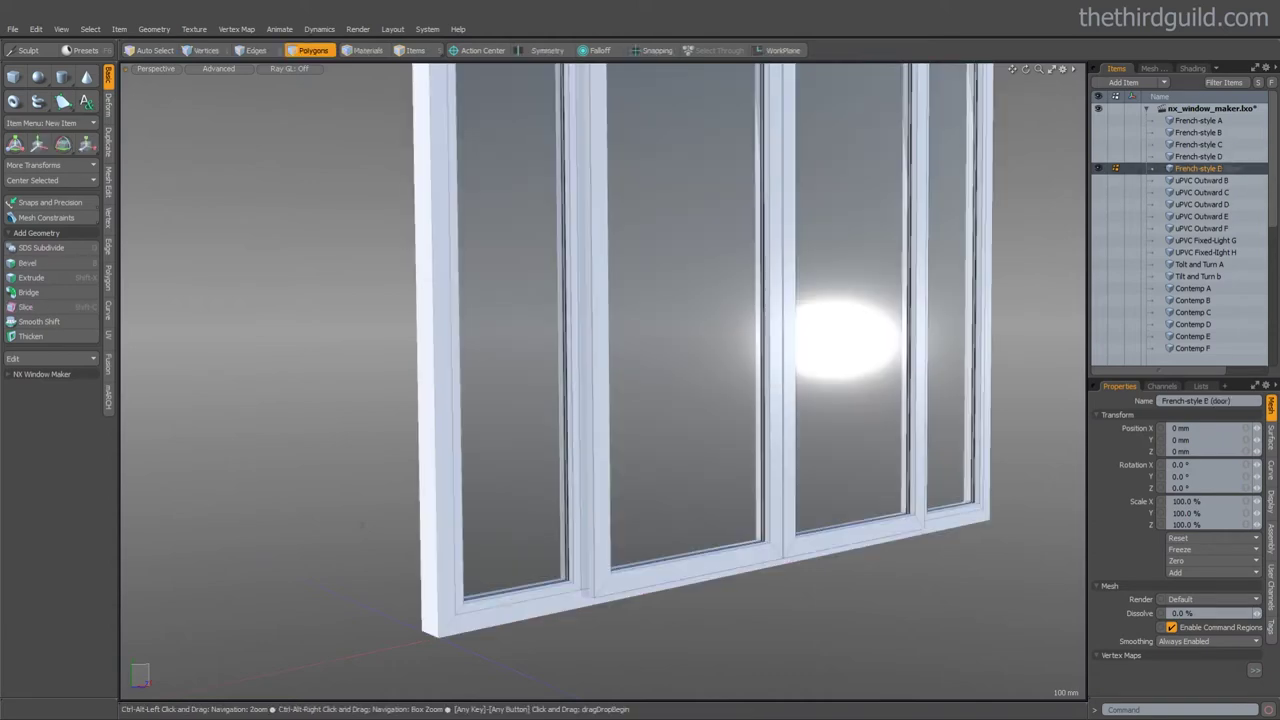
pyautogui.keyDown('alt'); pyautogui.keyDown('shift'); pyautogui.moveTo(640, 340); pyautogui.dragTo(520, 510); pyautogui.keyUp('shift'); pyautogui.keyUp('alt')
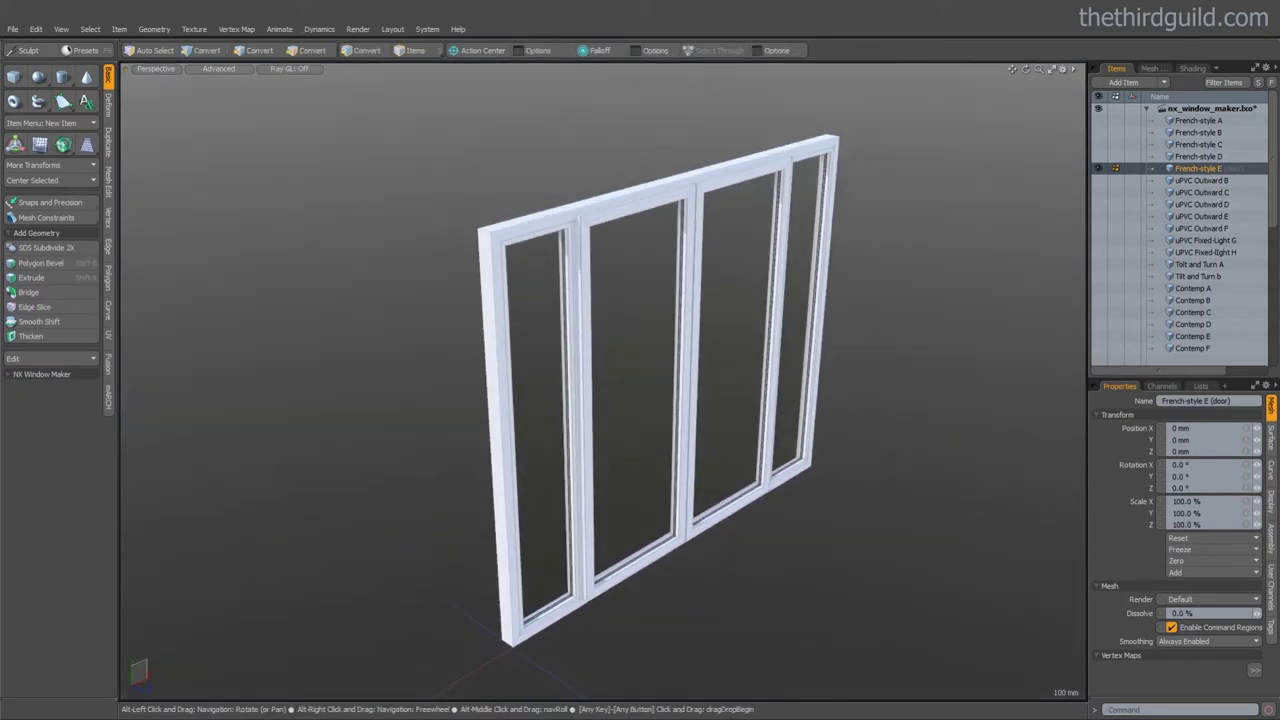
pyautogui.keyDown('alt'); pyautogui.moveTo(780, 415); pyautogui.dragTo(786, 420); pyautogui.keyUp('alt')
pyautogui.scroll(1, 786, 420)
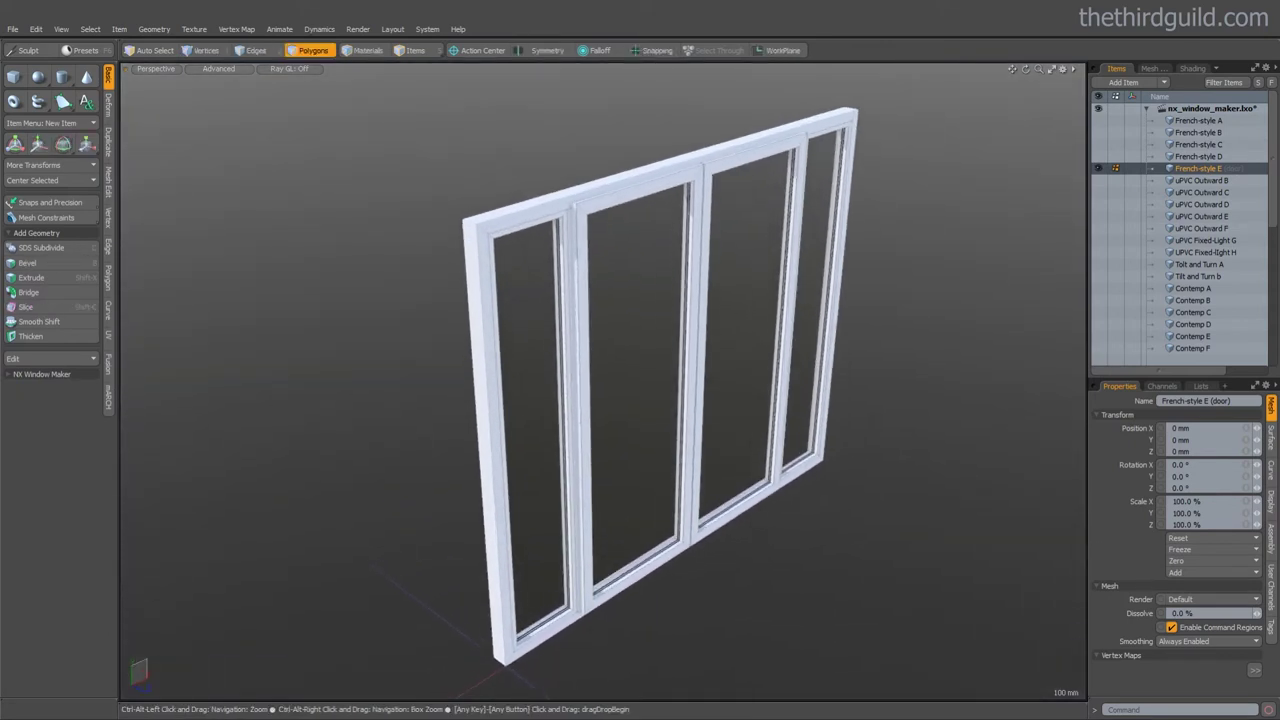
# Examine the uPVC Outward example windows B to F one after another
pyautogui.click(1261, 180)
pyautogui.keyDown('alt'); pyautogui.moveTo(700, 420); pyautogui.dragTo(640, 316); pyautogui.keyUp('alt')
pyautogui.press('3')
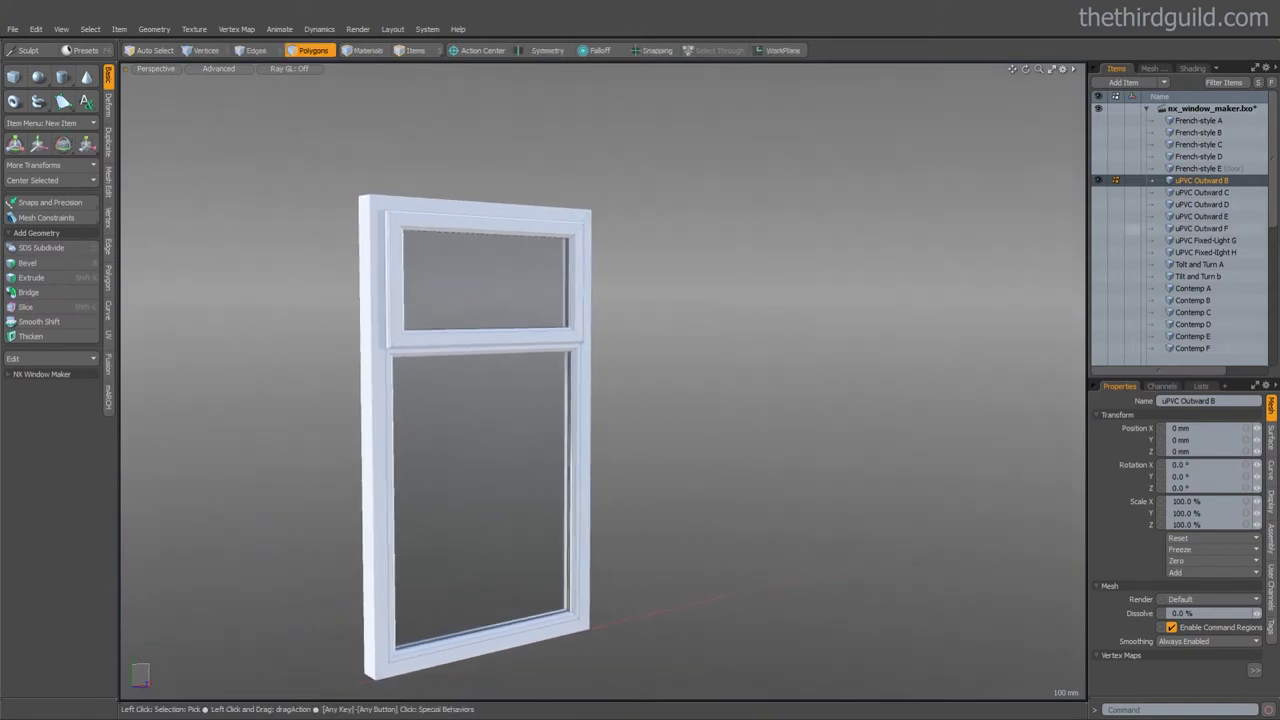
pyautogui.click(1202, 192)
pyautogui.click(1202, 204)
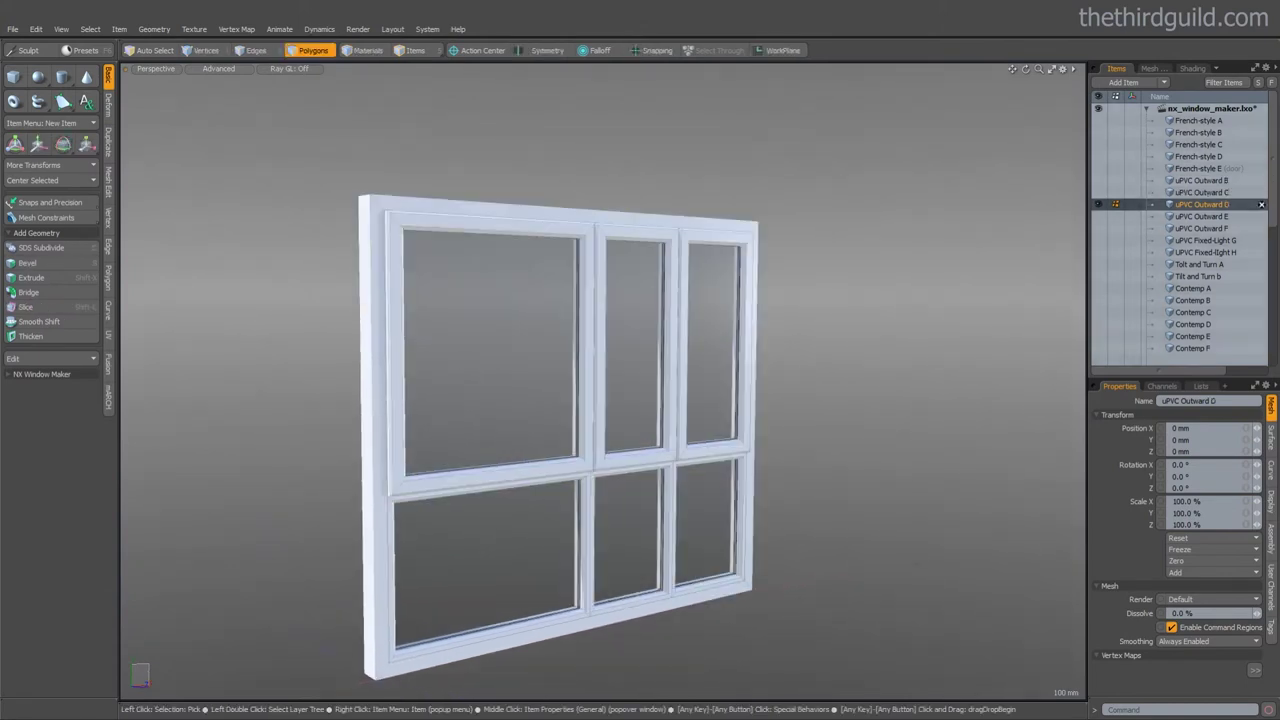
pyautogui.click(1200, 216)
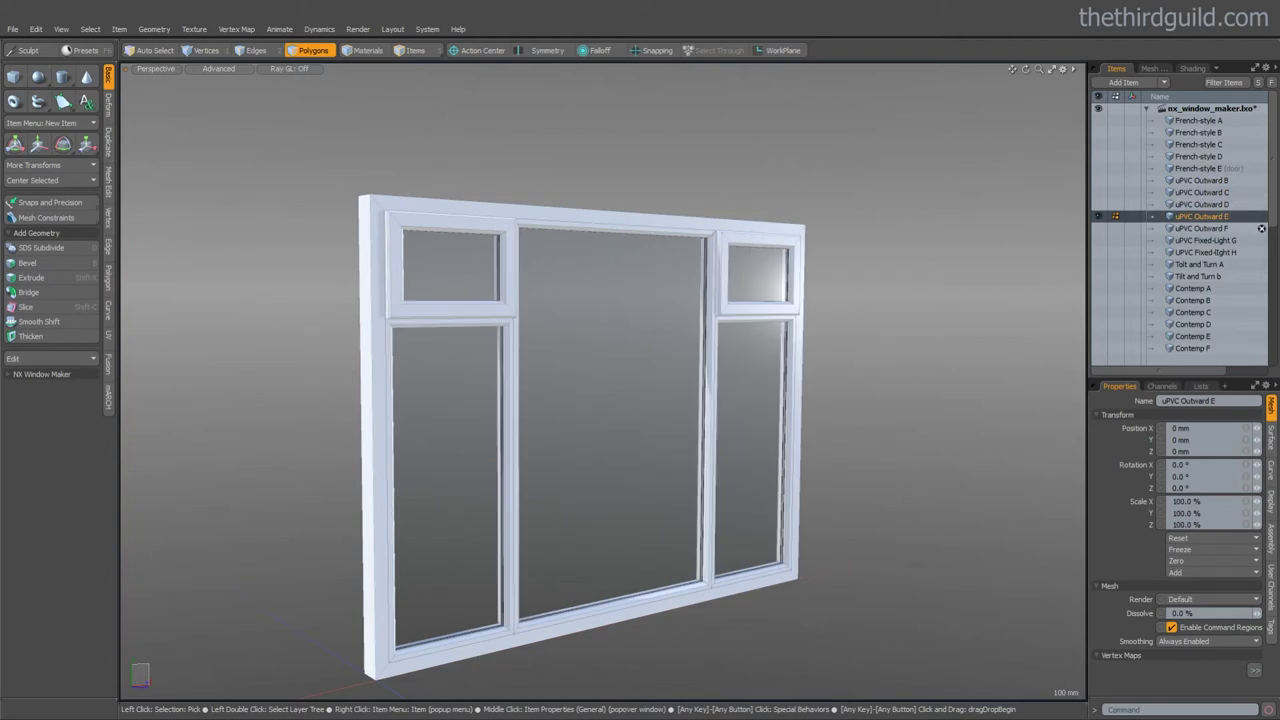
pyautogui.click(1261, 228)
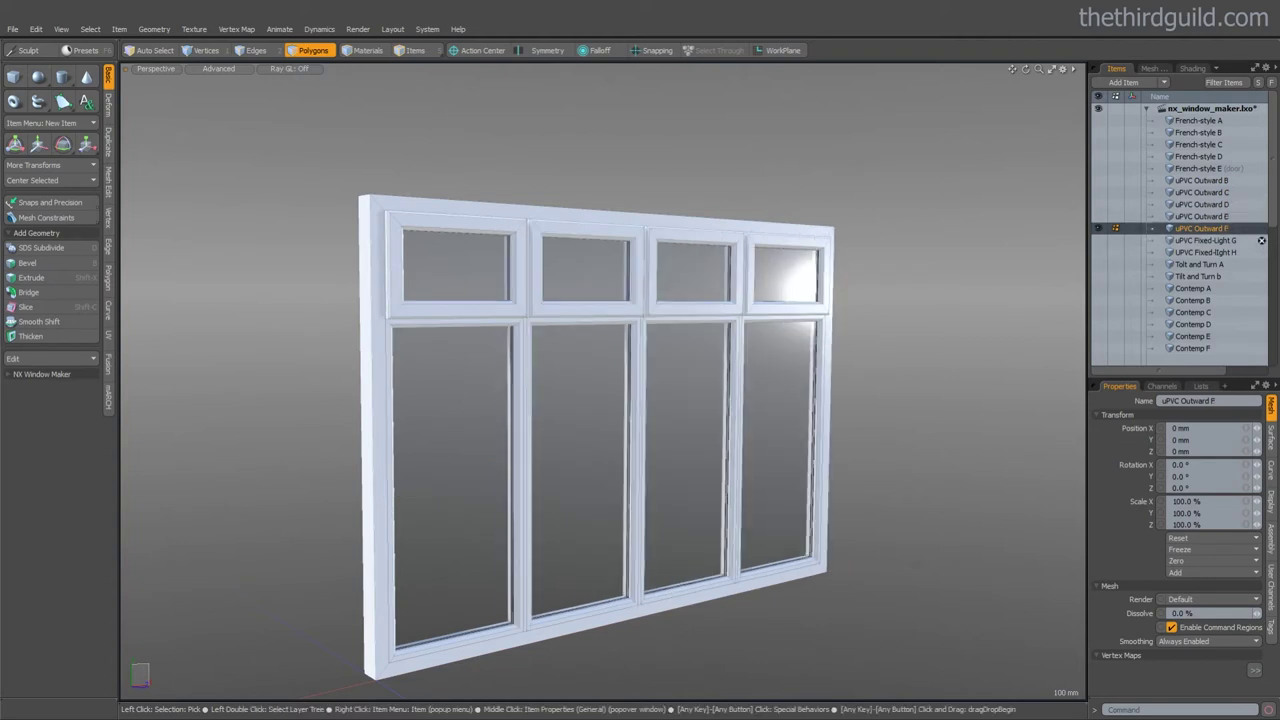
# Examine the uPVC Fixed-Light G and H and the Tilt and Turn A and B example windows one after another
pyautogui.click(1261, 240)
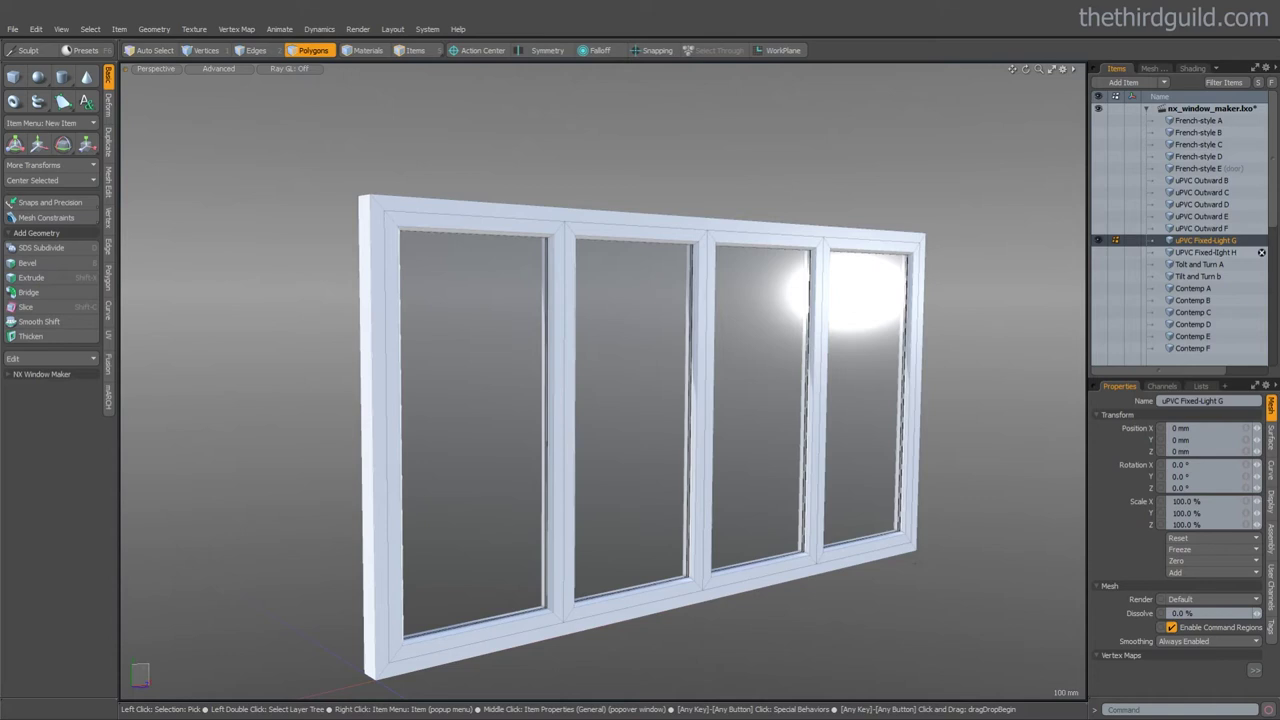
pyautogui.click(1261, 252)
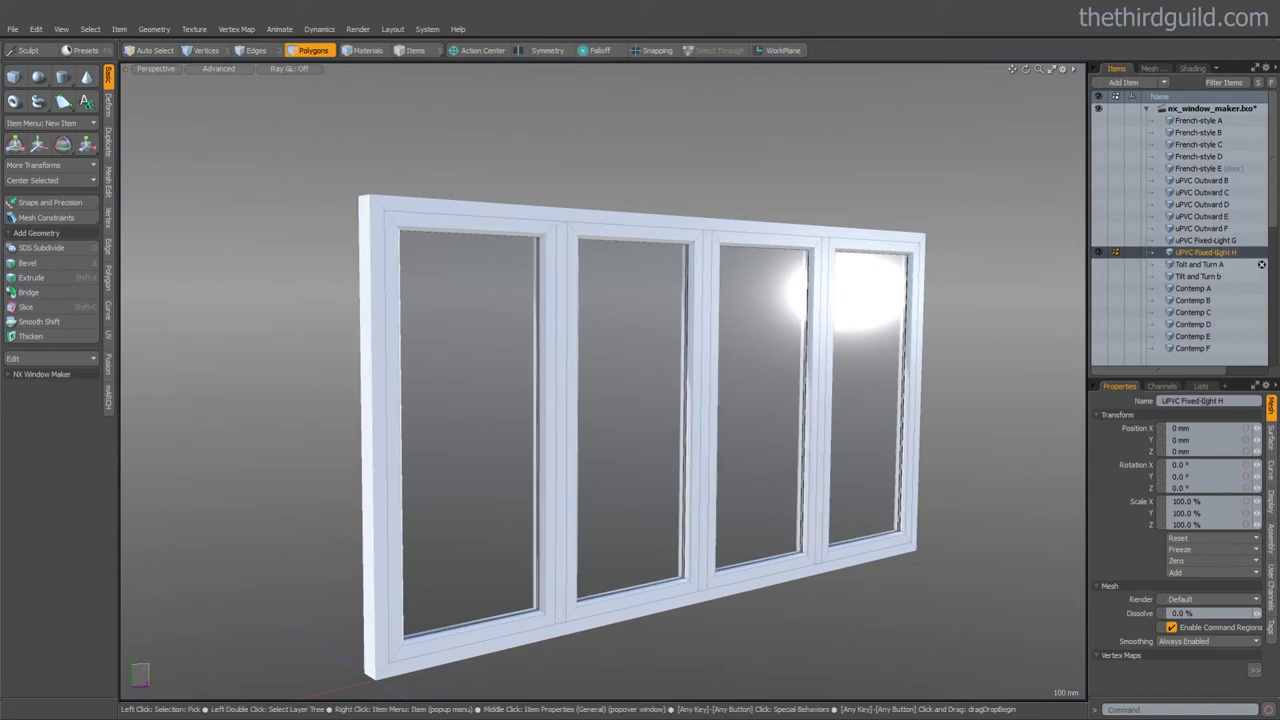
pyautogui.click(1261, 264)
pyautogui.press('a')
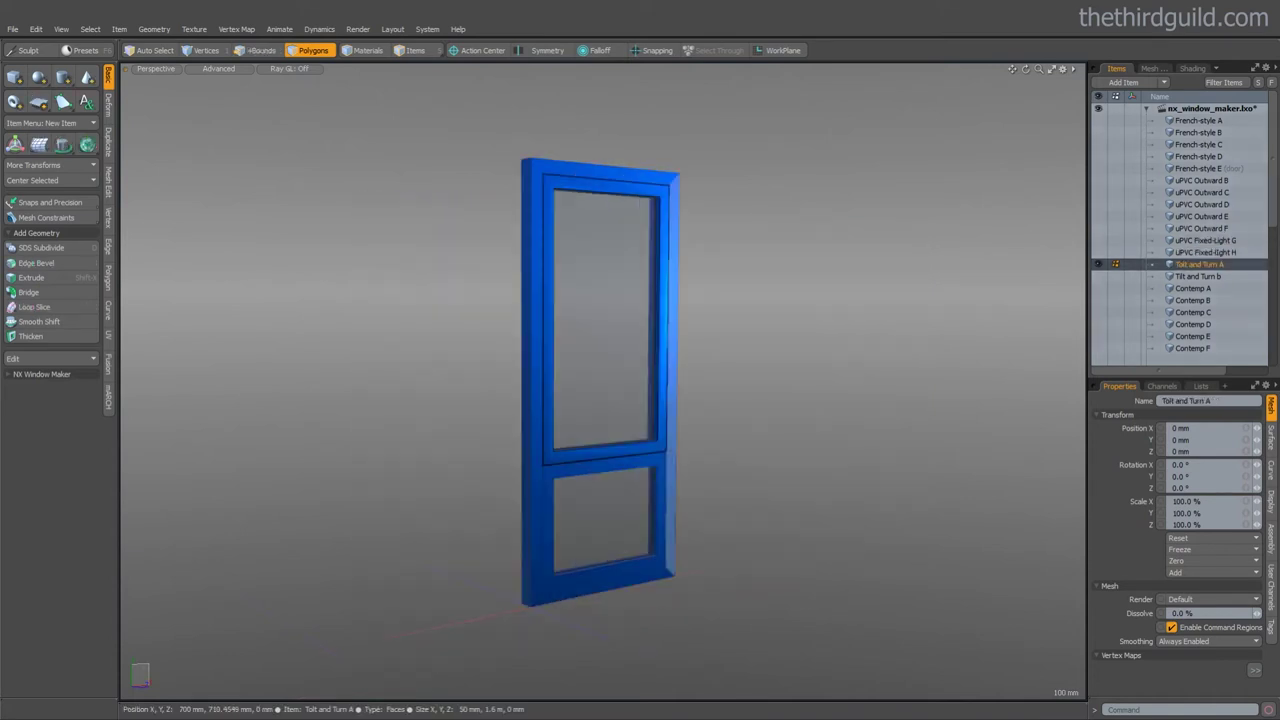
pyautogui.keyDown('ctrl'); pyautogui.keyDown('alt'); pyautogui.moveTo(640, 375); pyautogui.dragTo(710, 383); pyautogui.keyUp('alt'); pyautogui.keyUp('ctrl')
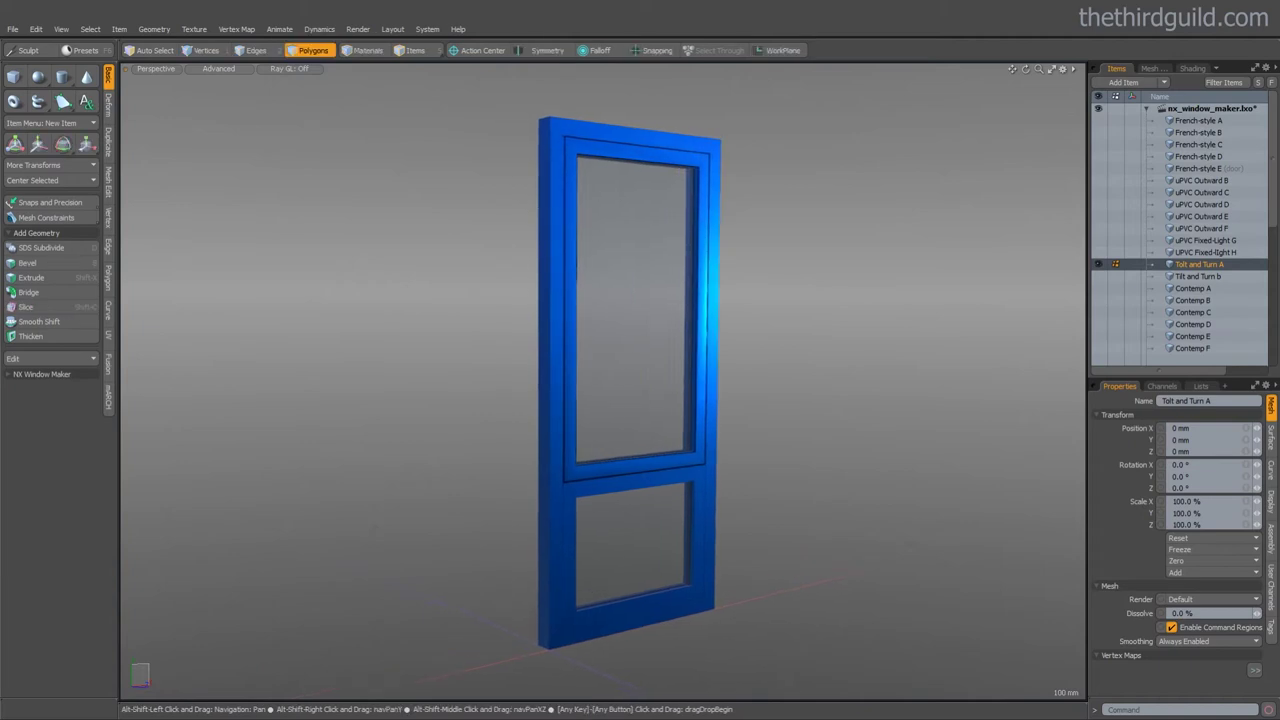
pyautogui.click(1261, 276)
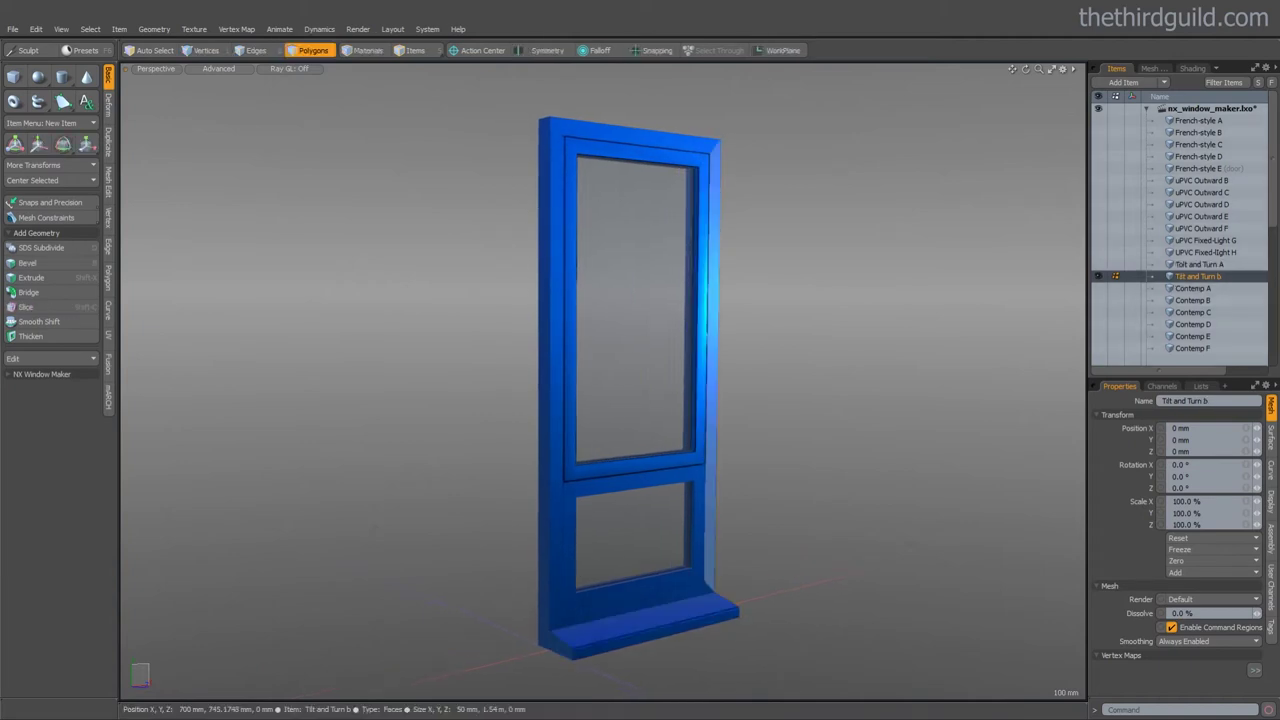
# Examine the contemporary example windows Contemp A, B and C one after another, viewing each in full
pyautogui.click(1261, 288)
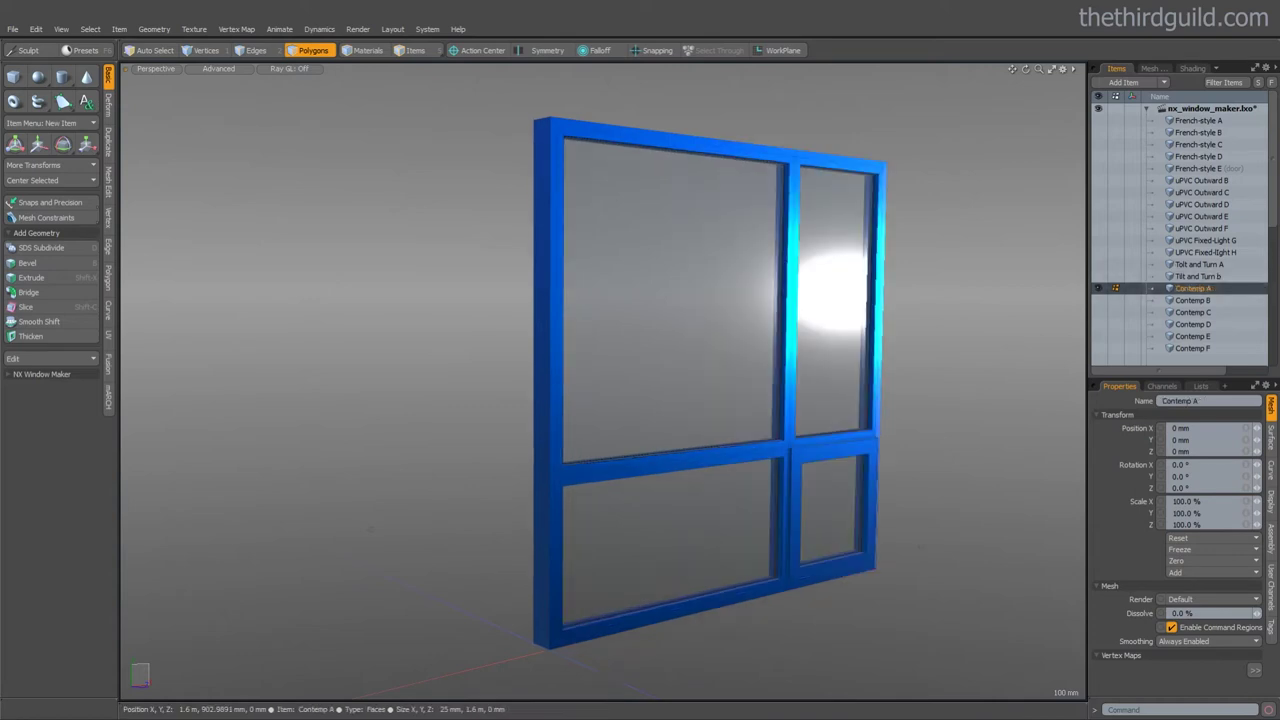
pyautogui.keyDown('alt'); pyautogui.moveTo(880, 400); pyautogui.dragTo(755, 414); pyautogui.keyUp('alt')
pyautogui.scroll(3, 790, 418)
pyautogui.click(1261, 300)
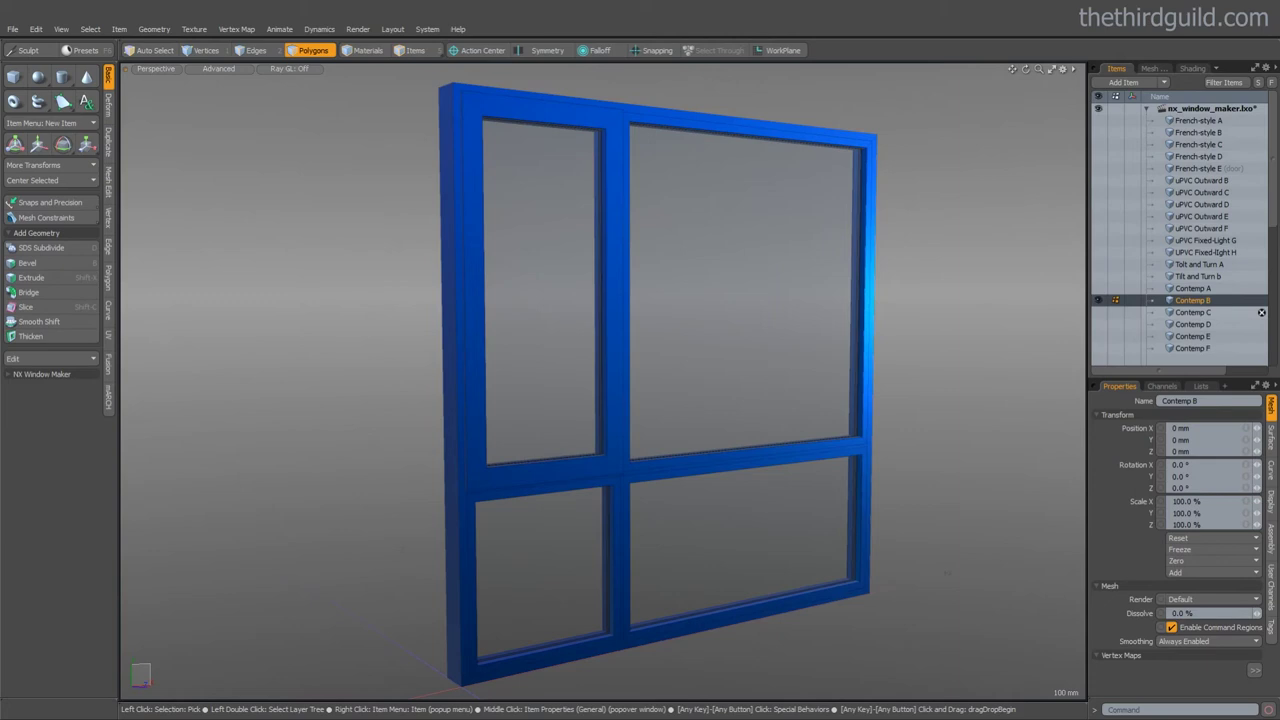
pyautogui.click(1261, 312)
pyautogui.scroll(-5, 870, 375)
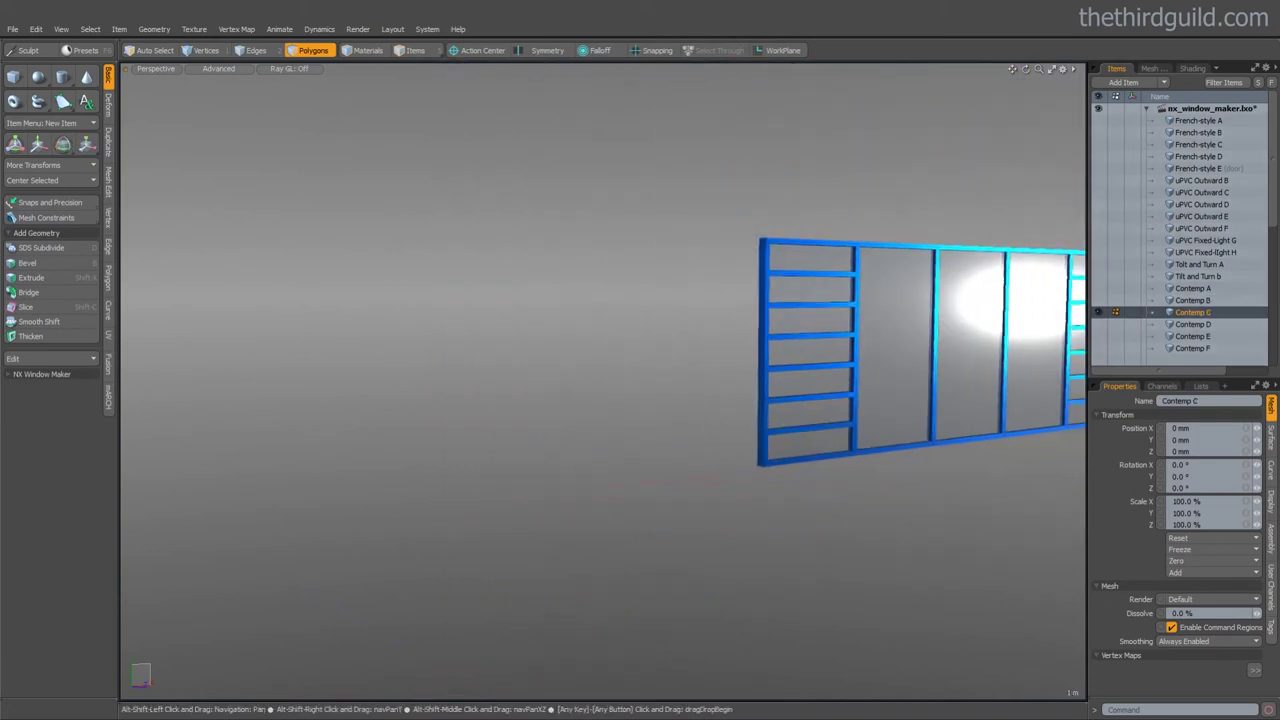
pyautogui.keyDown('alt'); pyautogui.keyDown('shift'); pyautogui.moveTo(870, 375); pyautogui.dragTo(570, 446); pyautogui.keyUp('shift'); pyautogui.keyUp('alt')
pyautogui.scroll(3, 702, 421)
pyautogui.keyDown('alt'); pyautogui.moveTo(702, 421); pyautogui.dragTo(732, 434); pyautogui.keyUp('alt')
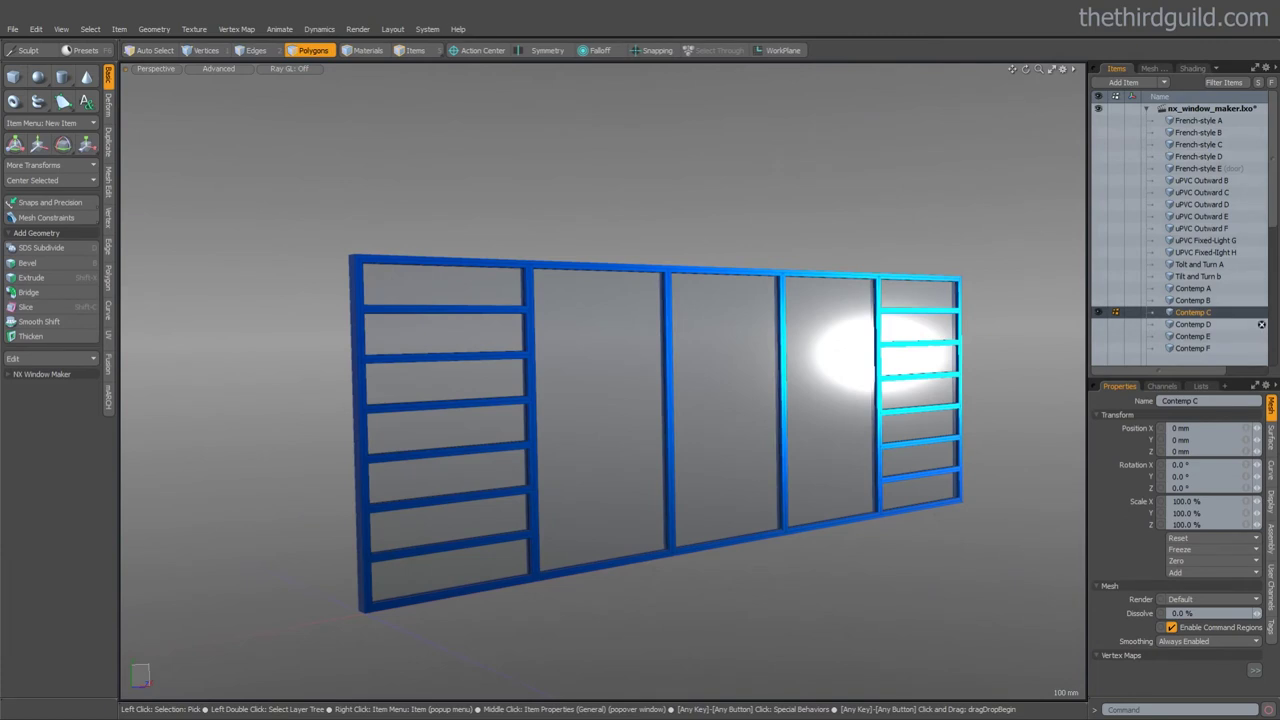
# Examine the contemporary example windows Contemp D, E and F one after another
pyautogui.click(1261, 324)
pyautogui.click(1261, 336)
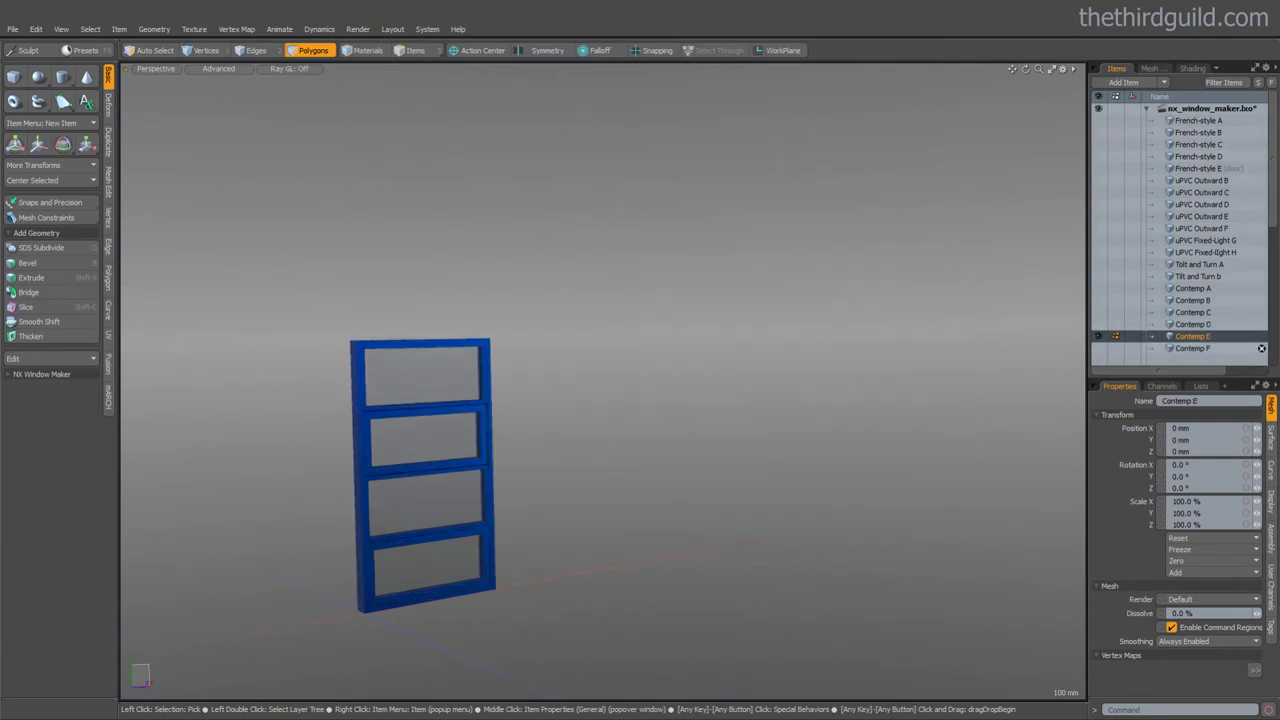
pyautogui.click(1261, 348)
pyautogui.press('a')
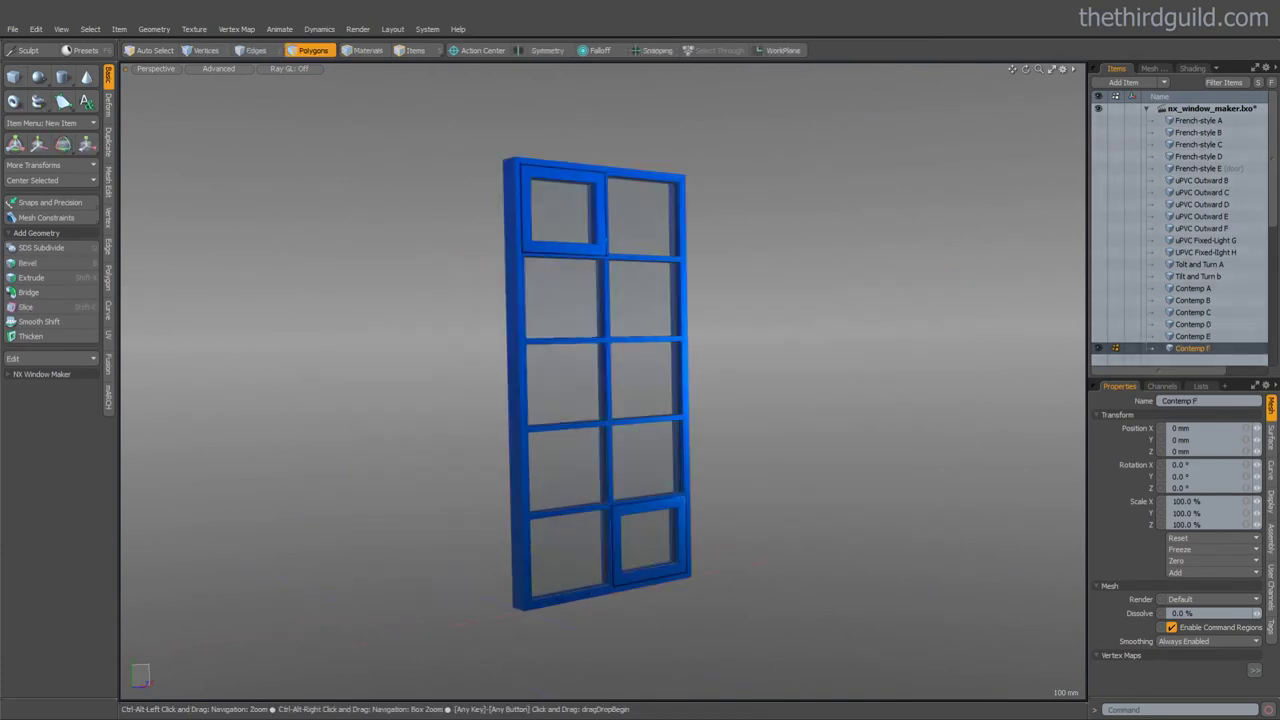
pyautogui.keyDown('ctrl'); pyautogui.keyDown('alt'); pyautogui.moveTo(655, 450); pyautogui.dragTo(670, 422); pyautogui.keyUp('alt'); pyautogui.keyUp('ctrl')
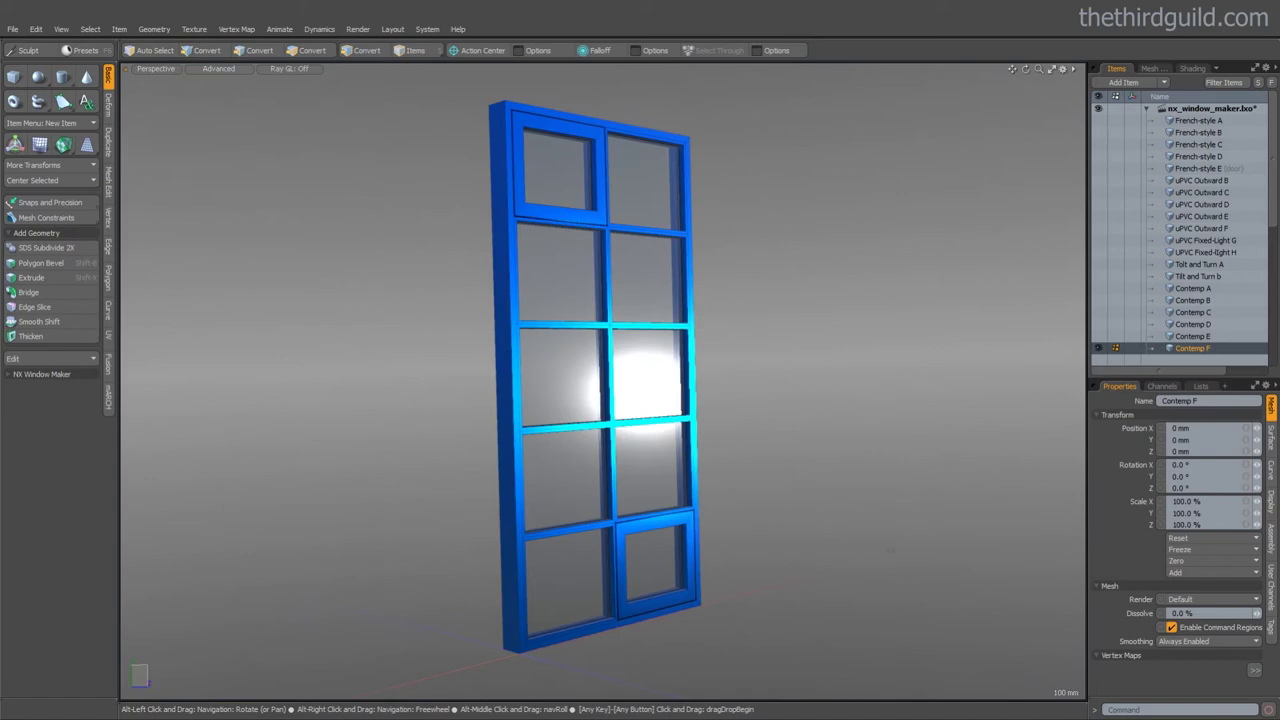
# Examine the office facade examples Office A, Office C and Office B from several angles
pyautogui.scroll(-2, 1200, 320)
pyautogui.click(1188, 288)
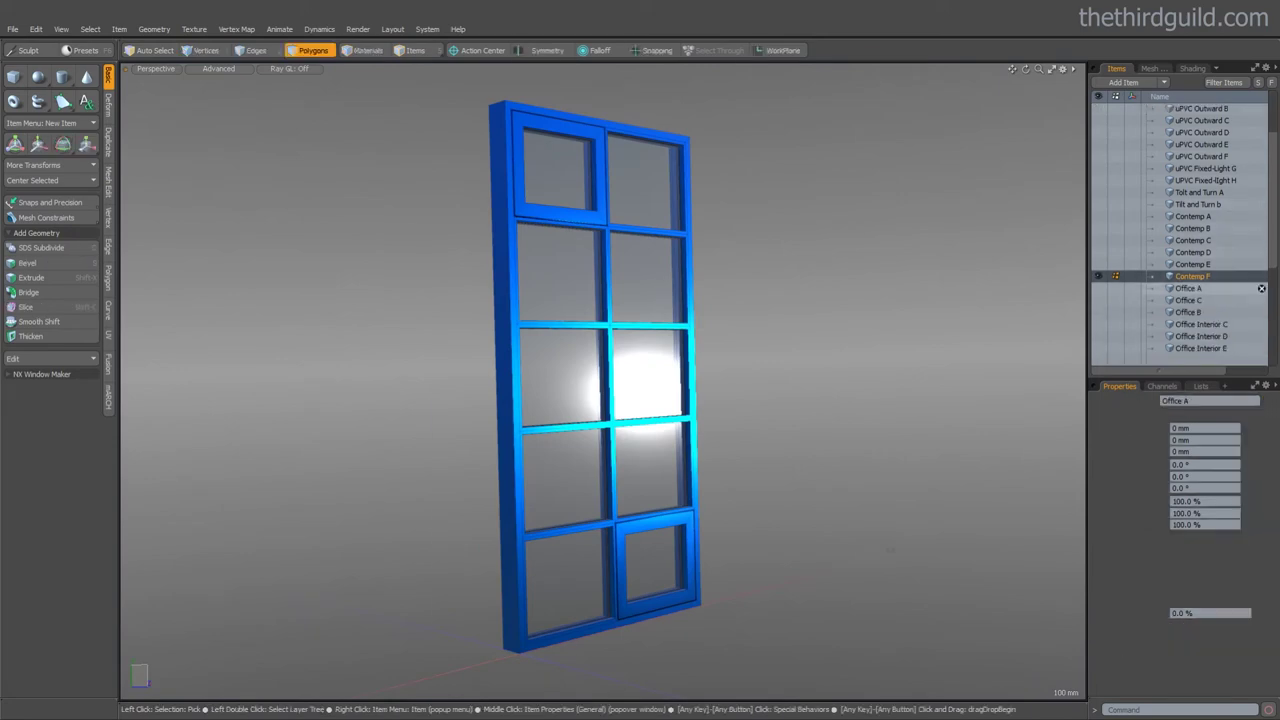
pyautogui.keyDown('ctrl'); pyautogui.keyDown('alt'); pyautogui.moveTo(880, 420); pyautogui.dragTo(745, 500); pyautogui.keyUp('alt'); pyautogui.keyUp('ctrl')
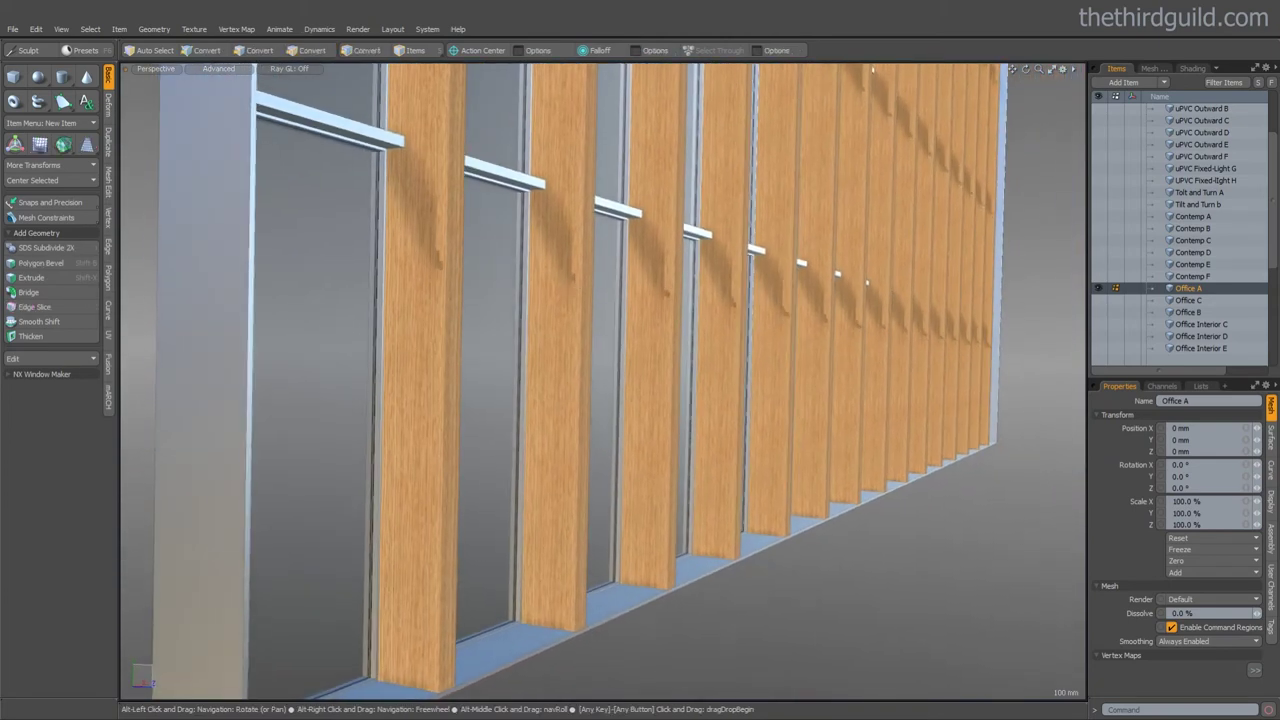
pyautogui.keyDown('alt'); pyautogui.moveTo(735, 305); pyautogui.dragTo(771, 271); pyautogui.keyUp('alt')
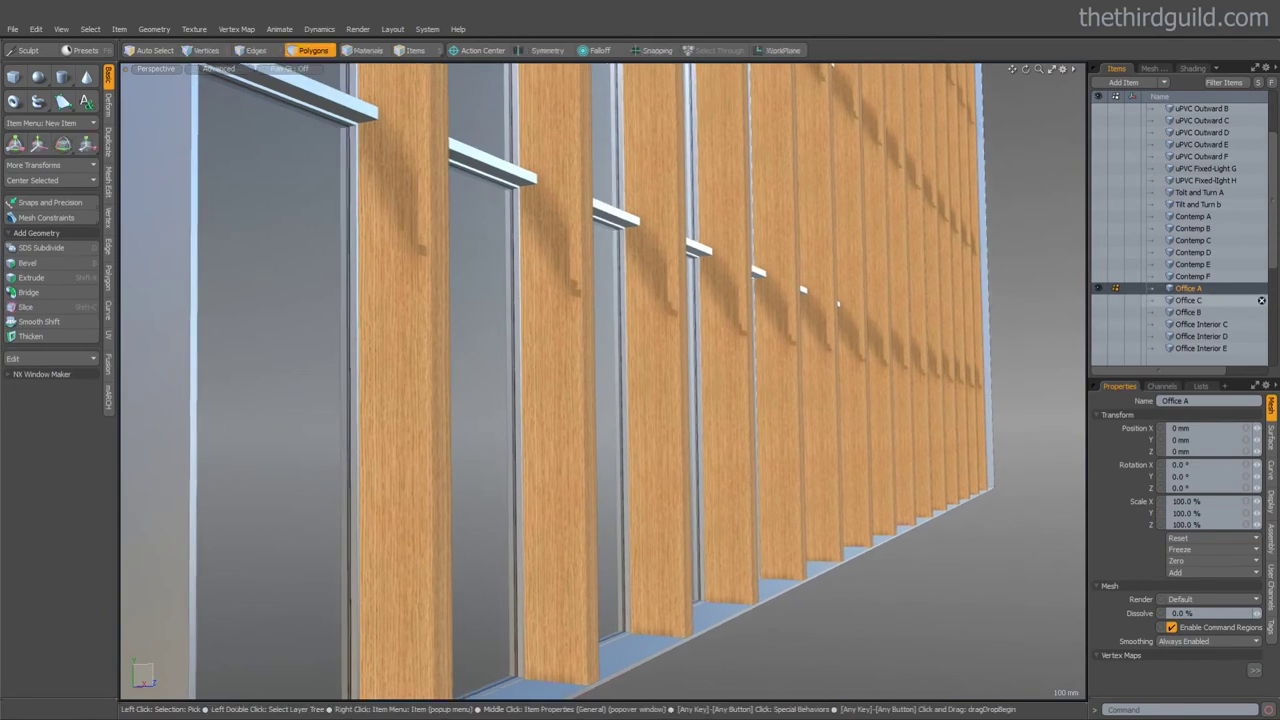
pyautogui.click(1261, 300)
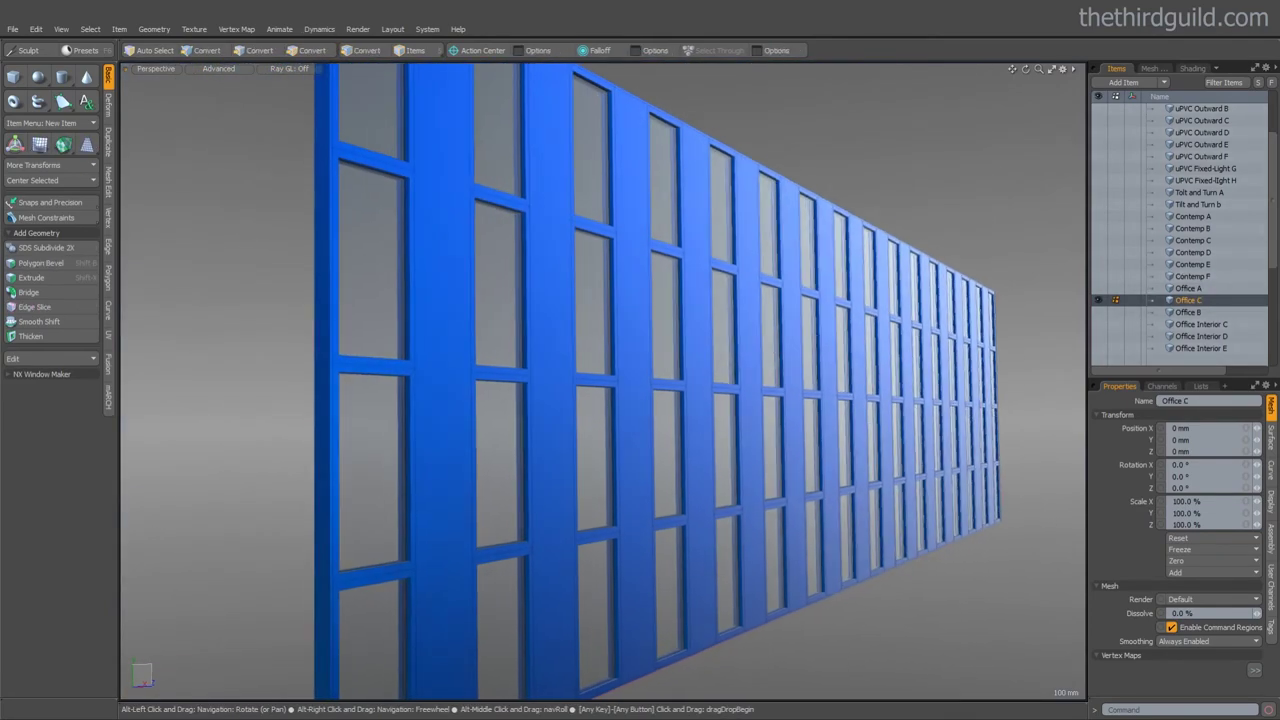
pyautogui.press('3')
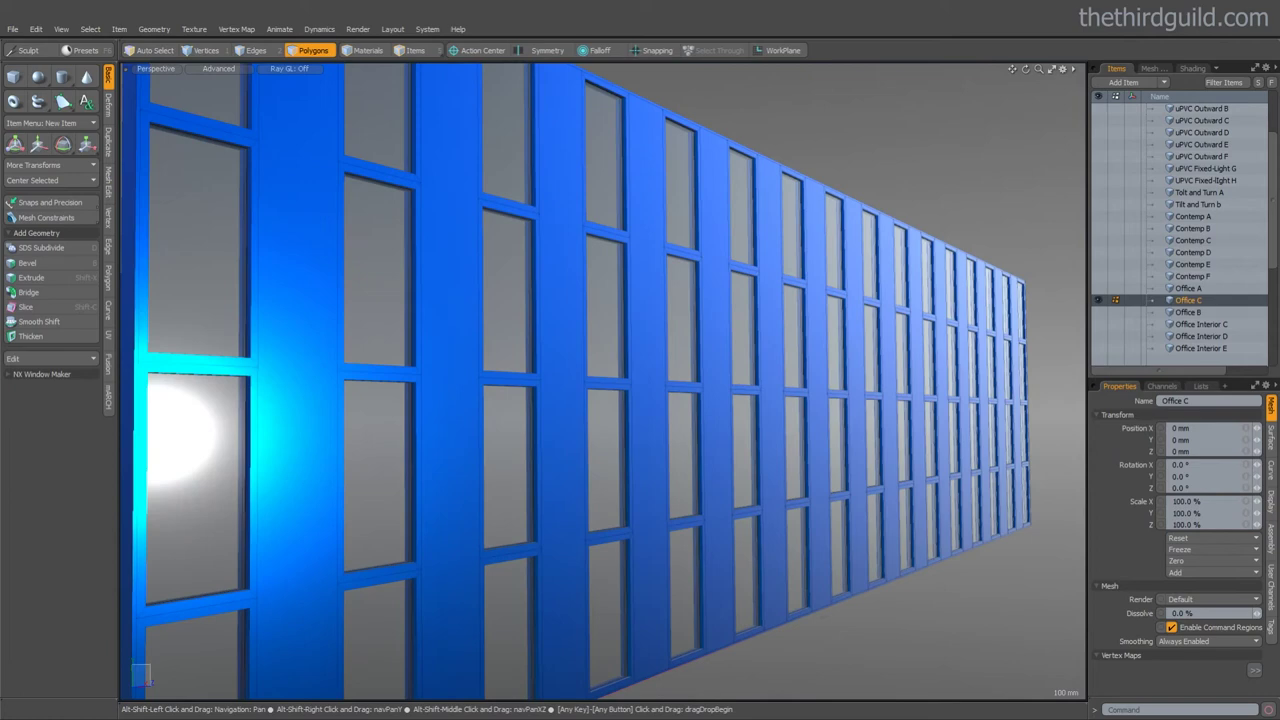
pyautogui.click(1261, 312)
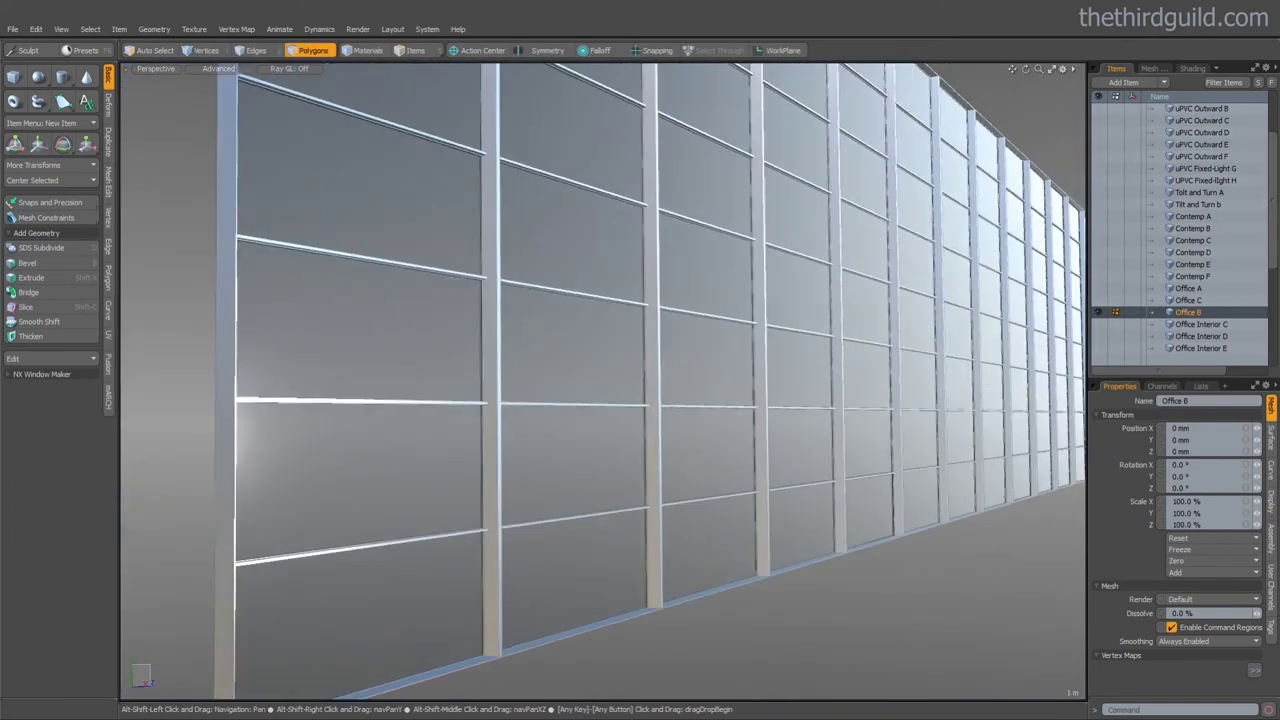
pyautogui.keyDown('alt'); pyautogui.keyDown('shift'); pyautogui.moveTo(602, 380); pyautogui.dragTo(522, 444); pyautogui.keyUp('shift'); pyautogui.keyUp('alt')
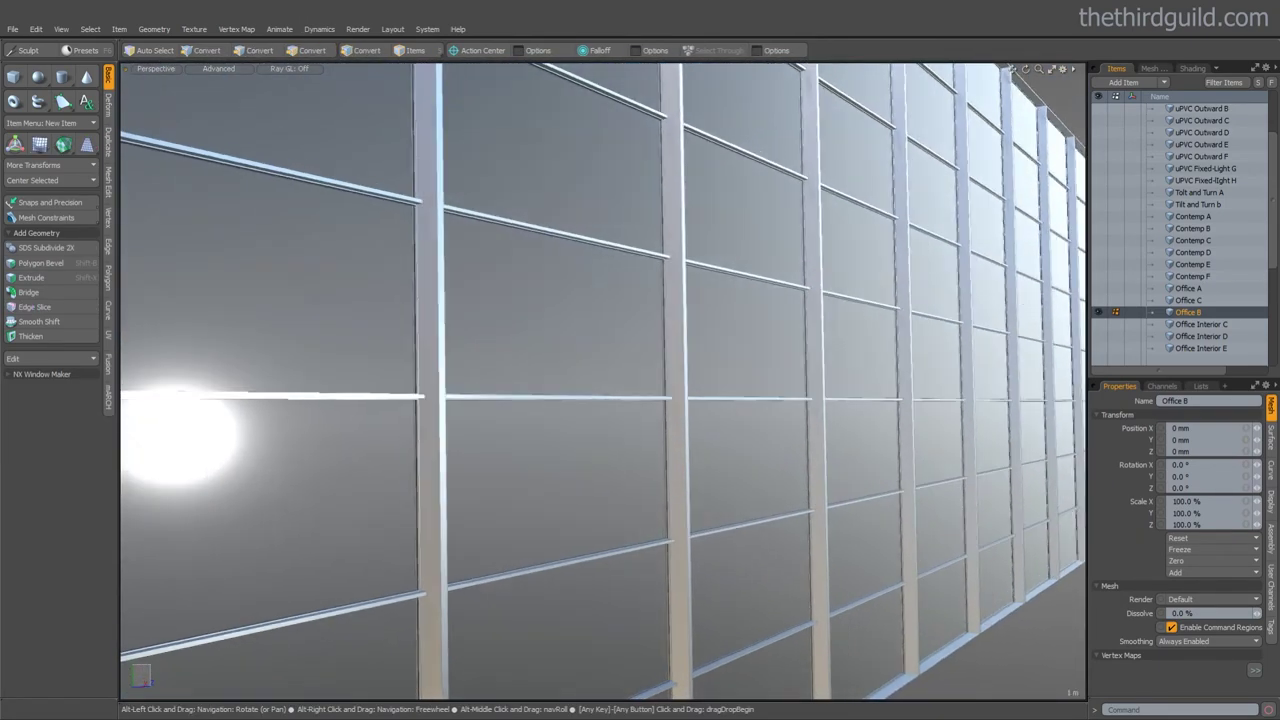
pyautogui.press('3')
pyautogui.moveTo(640, 380)
pyautogui.keyDown('ctrl'); pyautogui.keyDown('alt'); pyautogui.mouseDown()
pyautogui.moveTo(560, 380)
pyautogui.moveTo(620, 375)
pyautogui.moveTo(580, 370)
pyautogui.moveTo(600, 365)
pyautogui.moveTo(700, 370)
pyautogui.moveTo(650, 370)
pyautogui.mouseUp(); pyautogui.keyUp('alt'); pyautogui.keyUp('ctrl')
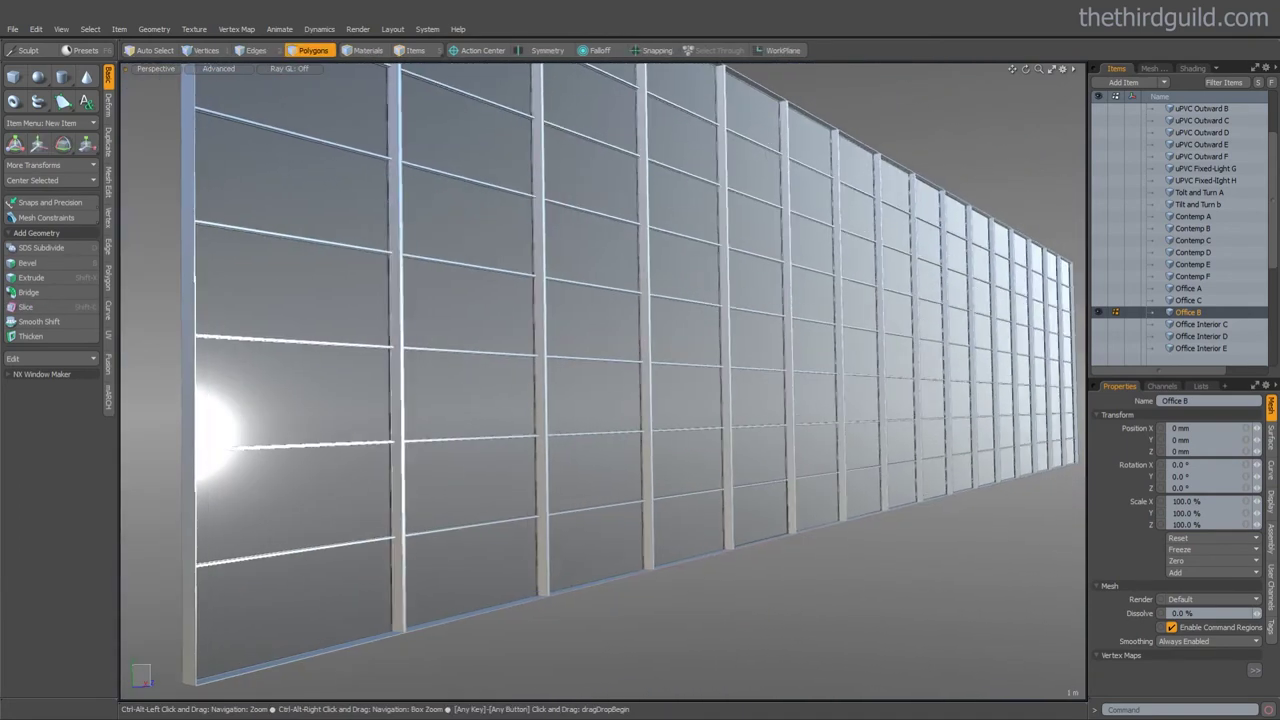
# Examine the glazed partition examples Office Interior C, D and E one after another
pyautogui.scroll(-3, 1180, 240)
pyautogui.click(1261, 288)
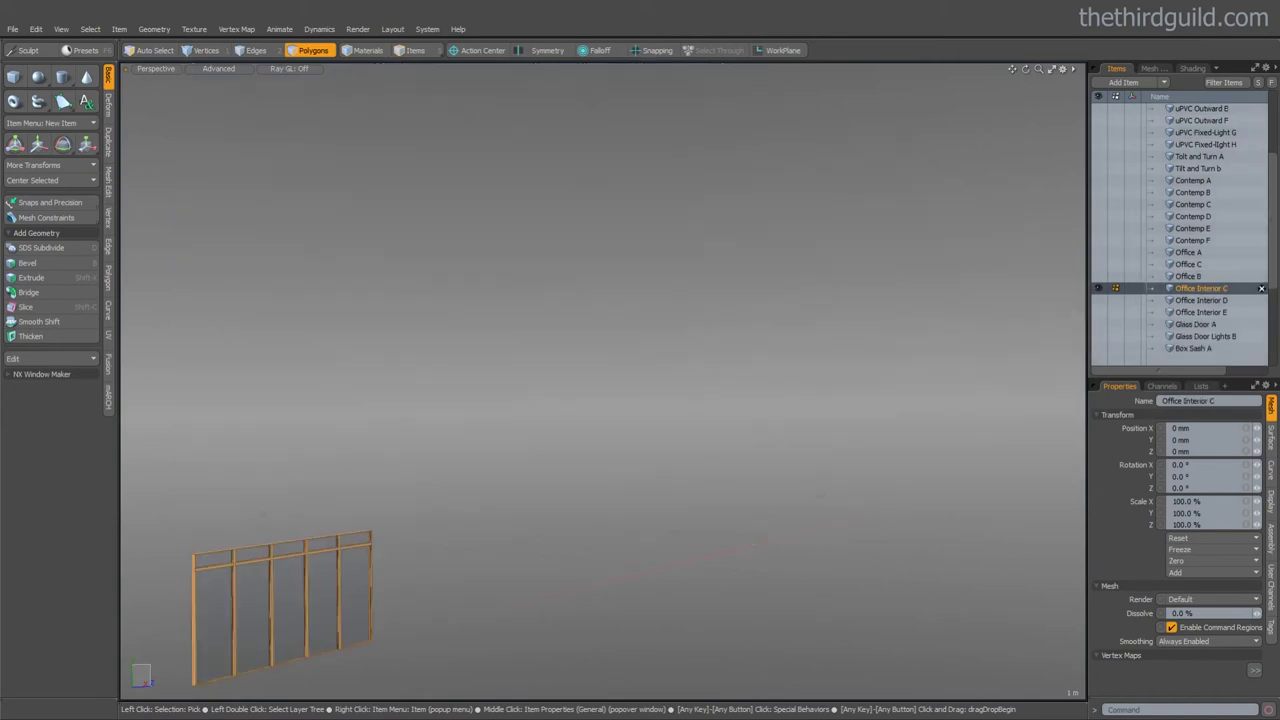
pyautogui.hotkey('shift', 'a')
pyautogui.keyDown('ctrl'); pyautogui.keyDown('alt'); pyautogui.moveTo(600, 380); pyautogui.dragTo(724, 460); pyautogui.keyUp('alt'); pyautogui.keyUp('ctrl')
pyautogui.keyDown('alt'); pyautogui.moveTo(640, 380); pyautogui.dragTo(623, 419); pyautogui.keyUp('alt')
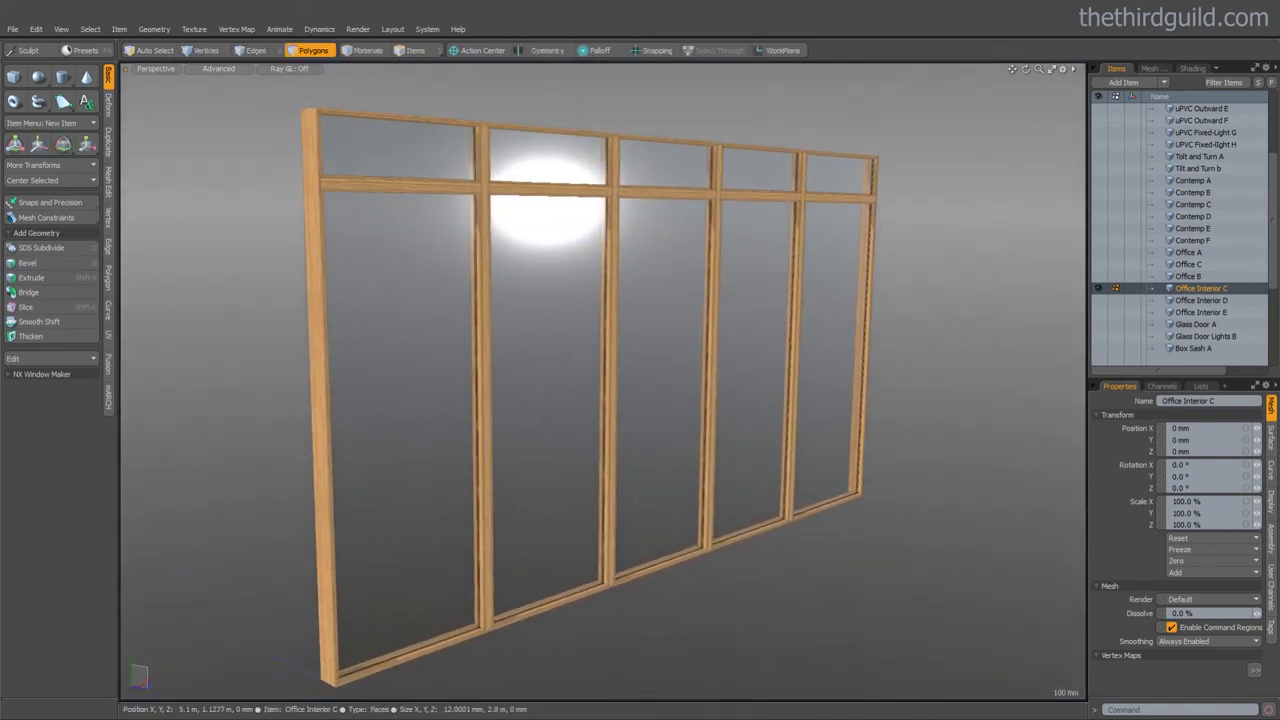
pyautogui.click(1261, 300)
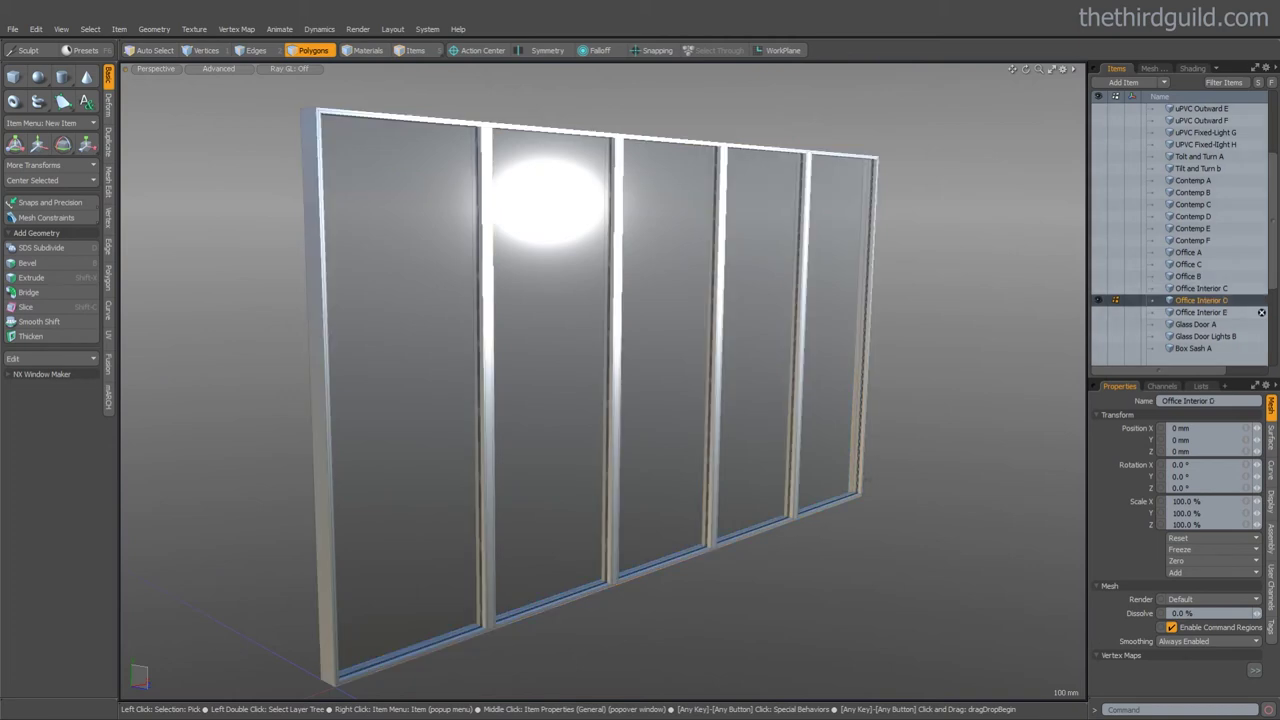
pyautogui.click(1261, 312)
pyautogui.keyDown('alt'); pyautogui.moveTo(680, 400); pyautogui.dragTo(705, 394); pyautogui.keyUp('alt')
pyautogui.keyDown('alt'); pyautogui.moveTo(285, 412); pyautogui.dragTo(255, 415); pyautogui.keyUp('alt')
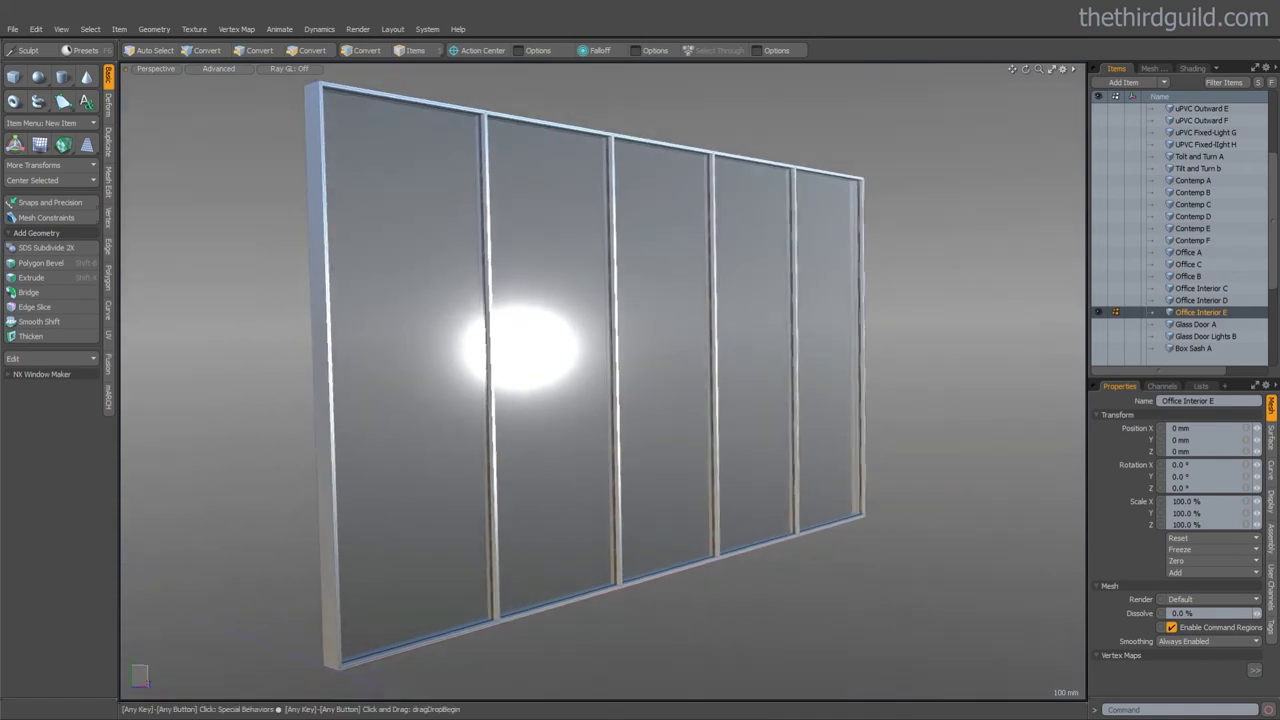
# Examine the Glass Door A and Glass Door Lights B examples
pyautogui.click(1261, 324)
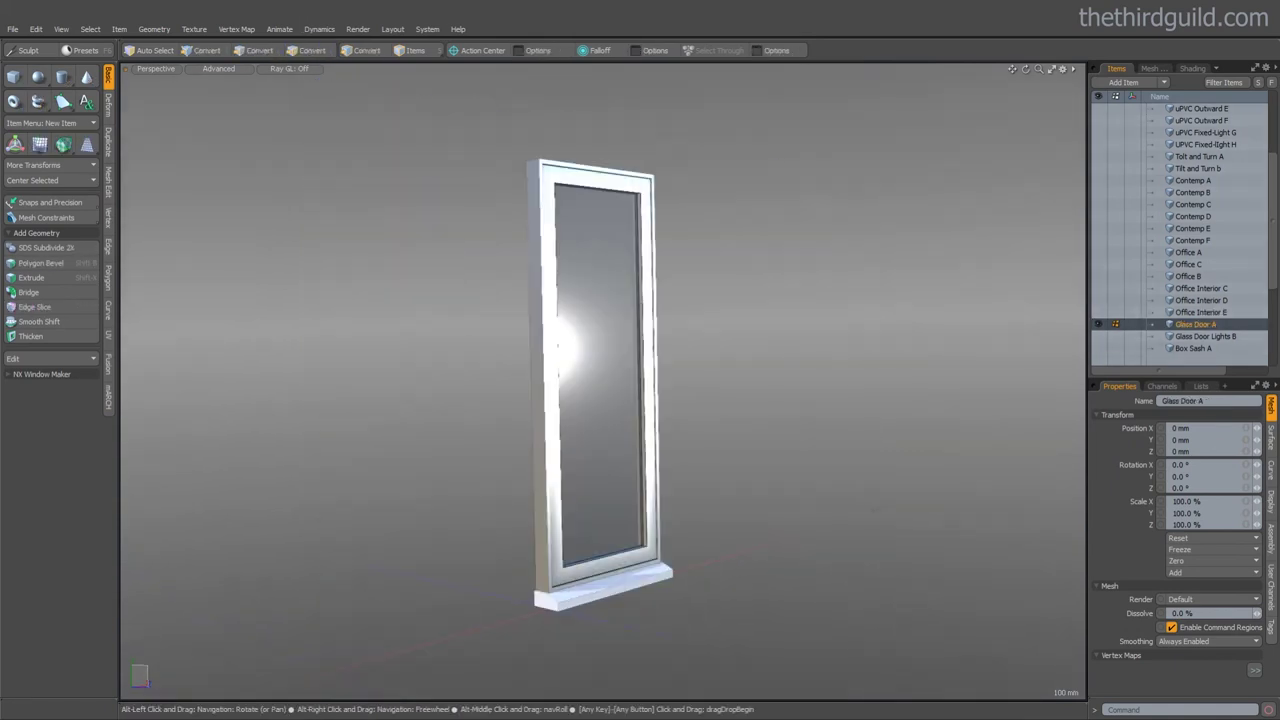
pyautogui.keyDown('ctrl'); pyautogui.keyDown('alt'); pyautogui.moveTo(480, 394); pyautogui.dragTo(530, 394); pyautogui.keyUp('alt'); pyautogui.keyUp('ctrl')
pyautogui.scroll(-1, 1261, 264)
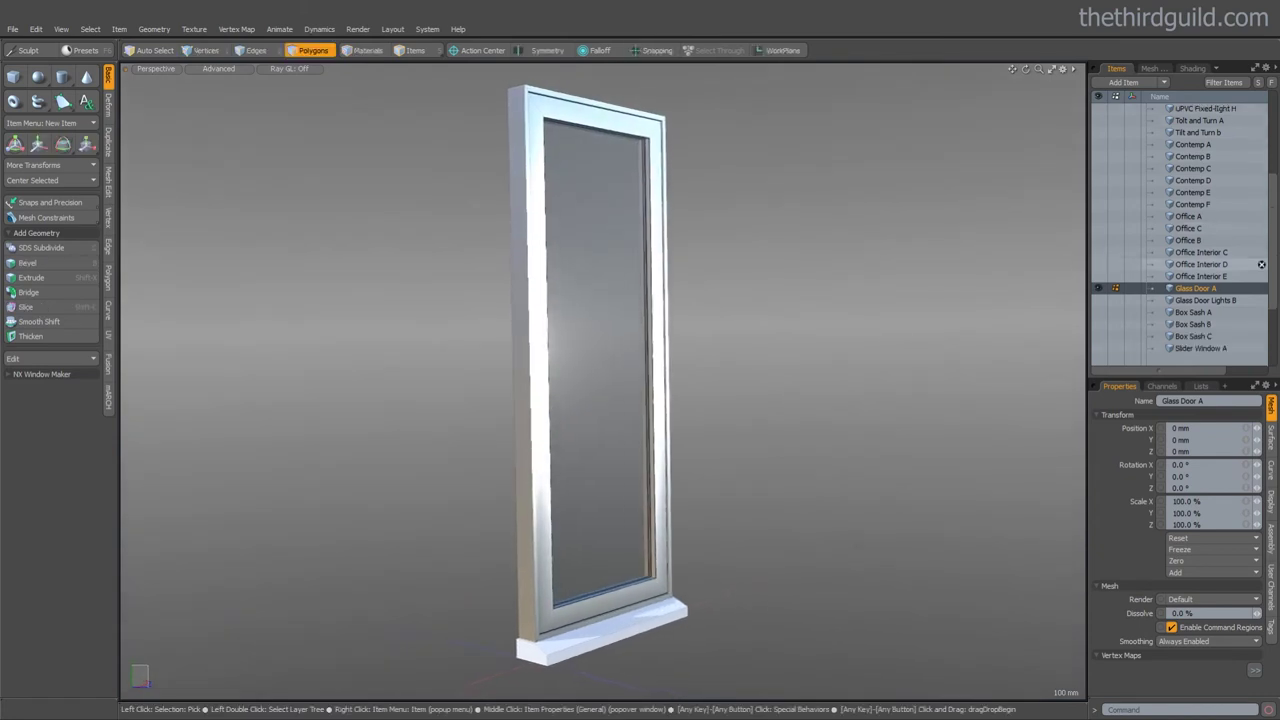
pyautogui.scroll(-3, 1261, 264)
pyautogui.click(1261, 228)
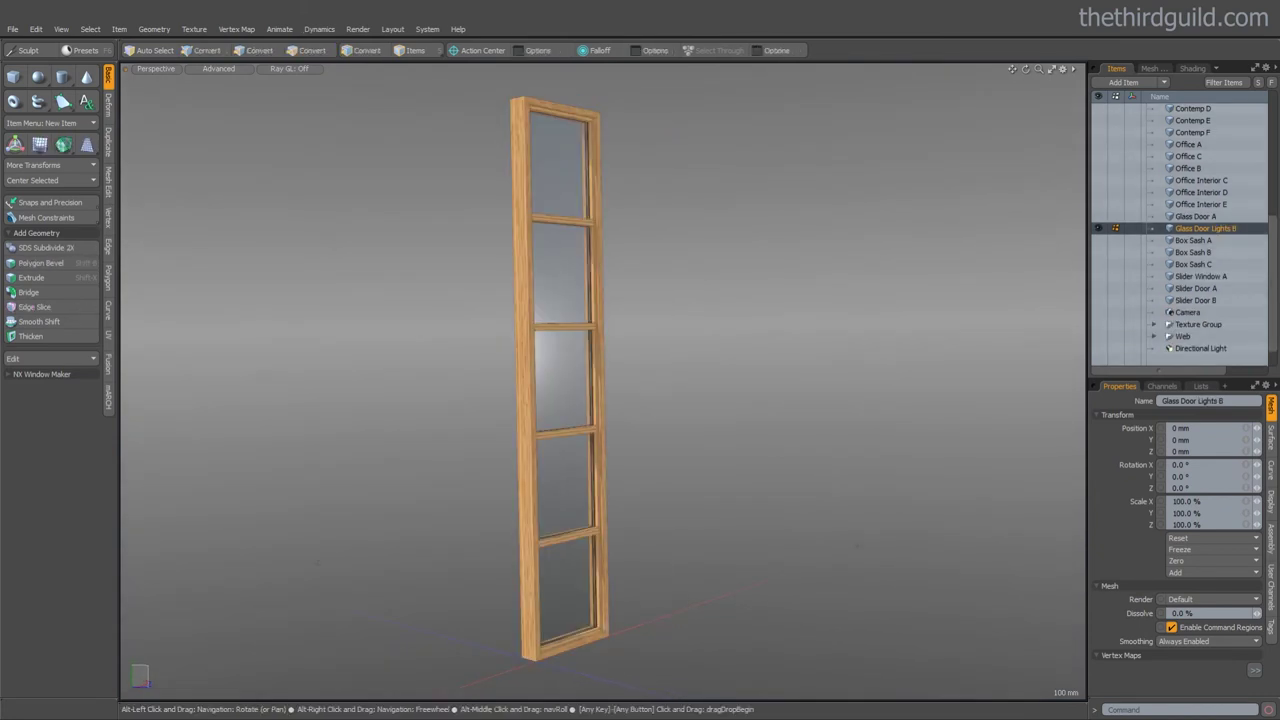
pyautogui.keyDown('alt'); pyautogui.moveTo(640, 380); pyautogui.dragTo(645, 402); pyautogui.keyUp('alt')
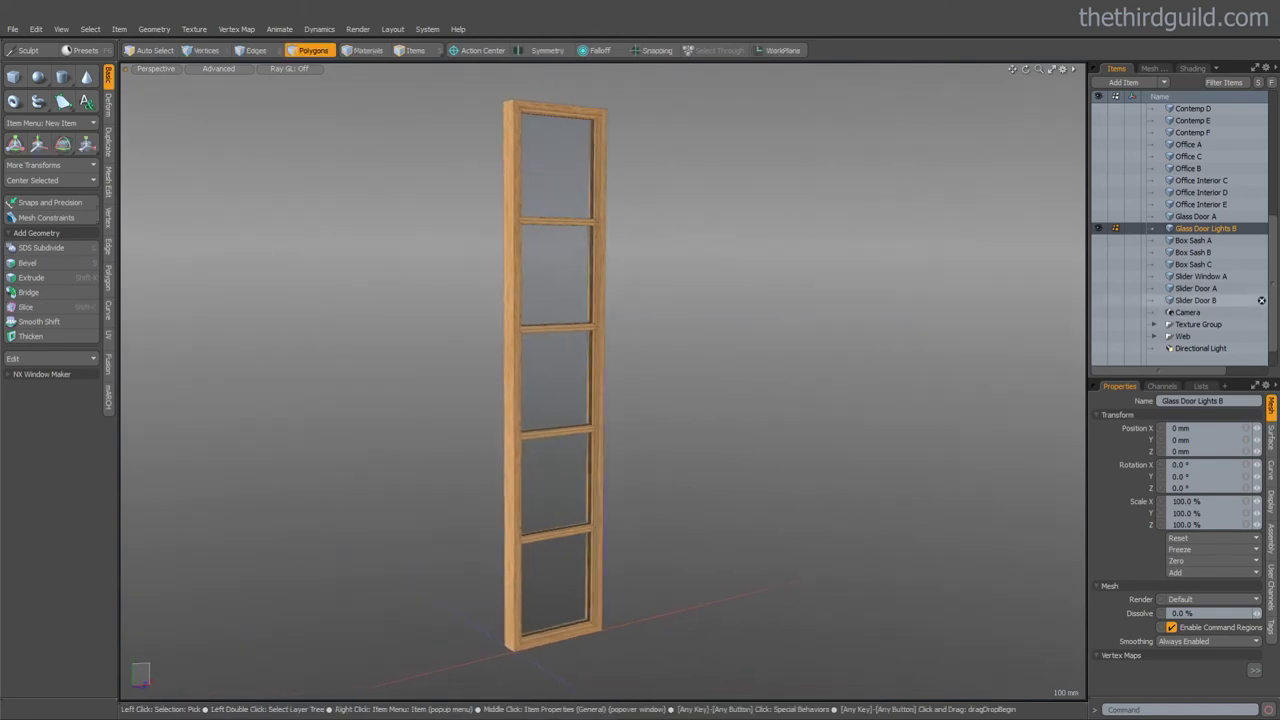
# Examine the Box Sash A, B and C example windows from different sides
pyautogui.click(1261, 240)
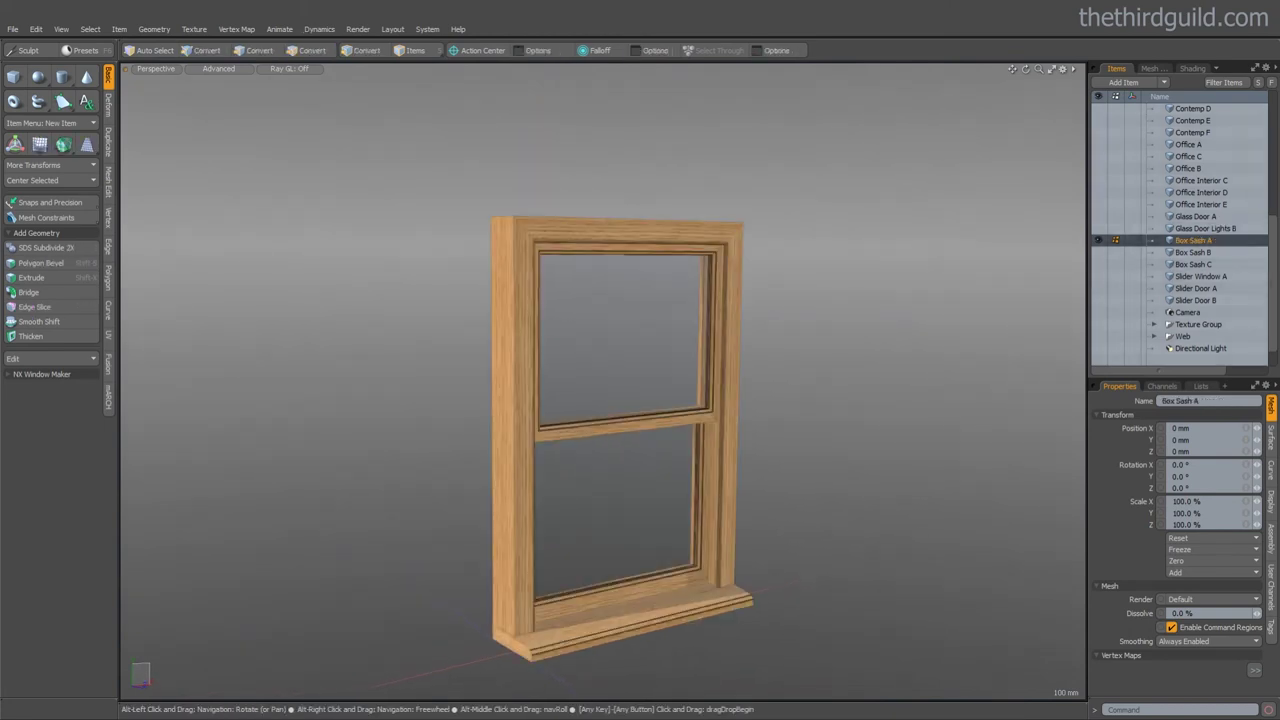
pyautogui.keyDown('ctrl'); pyautogui.keyDown('alt'); pyautogui.moveTo(640, 380); pyautogui.dragTo(840, 374); pyautogui.keyUp('alt'); pyautogui.keyUp('ctrl')
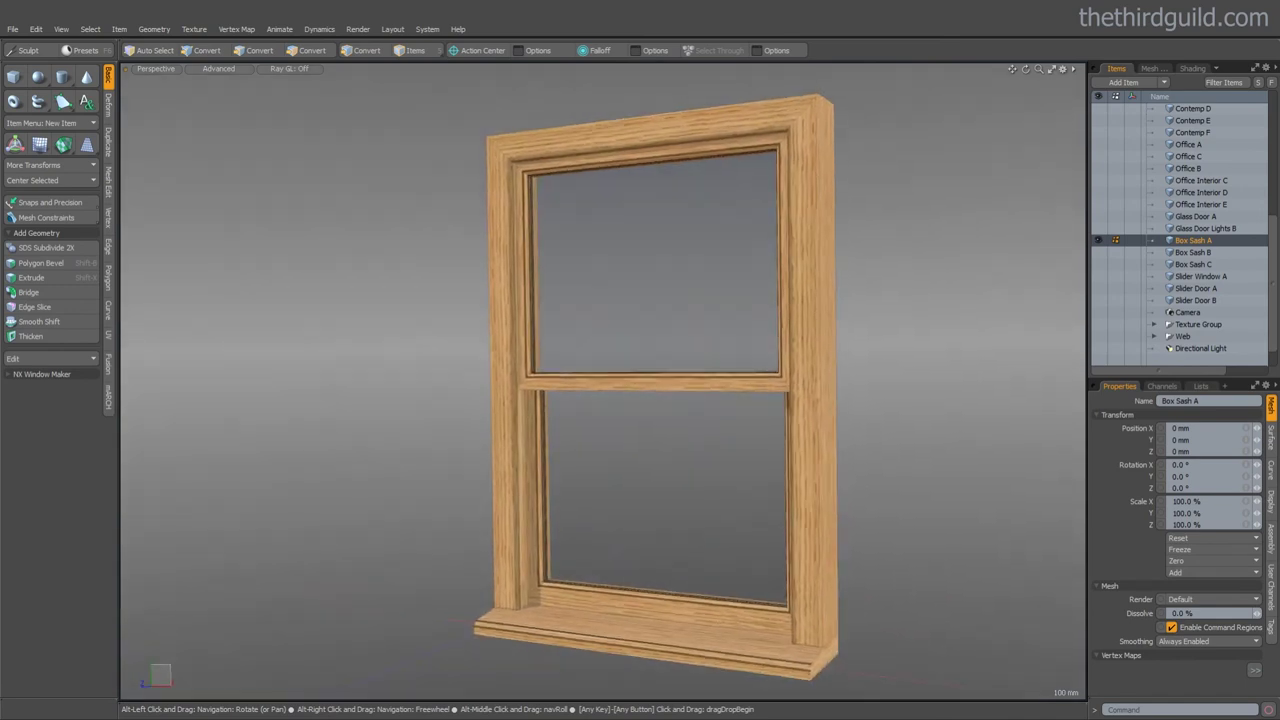
pyautogui.click(1261, 252)
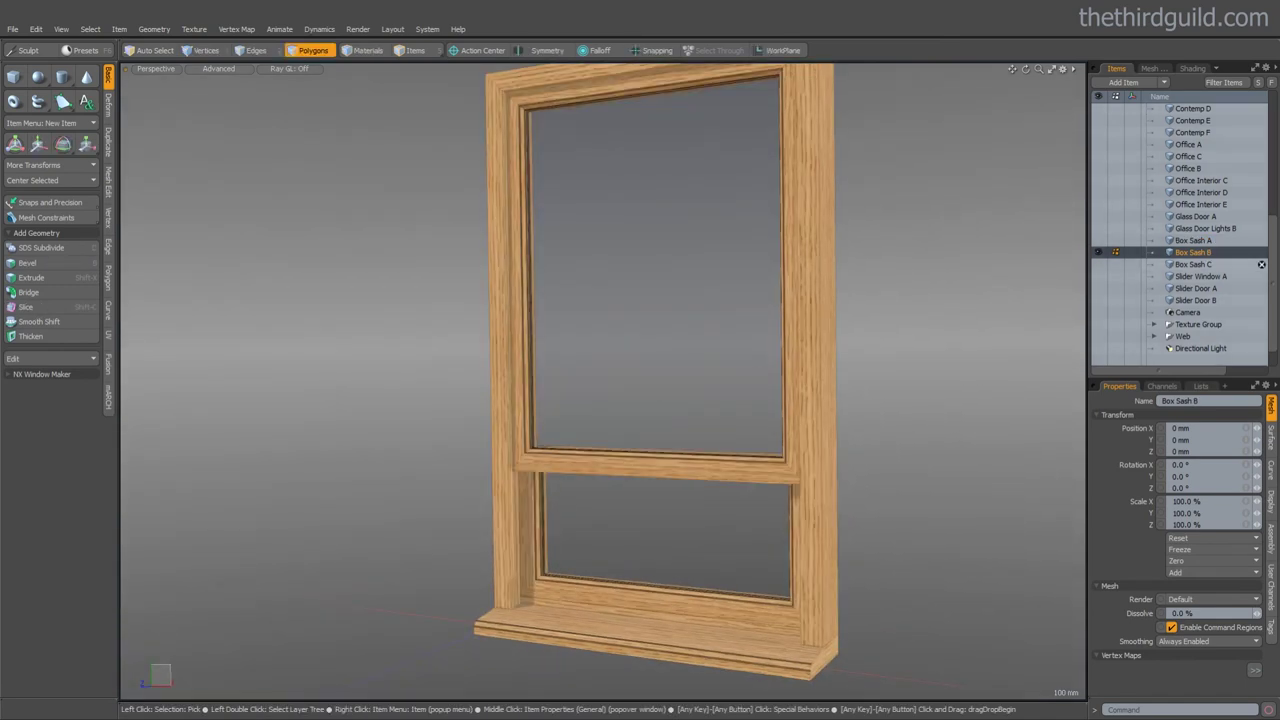
pyautogui.click(1261, 264)
pyautogui.keyDown('ctrl'); pyautogui.keyDown('alt'); pyautogui.moveTo(660, 360); pyautogui.dragTo(380, 374); pyautogui.keyUp('alt'); pyautogui.keyUp('ctrl')
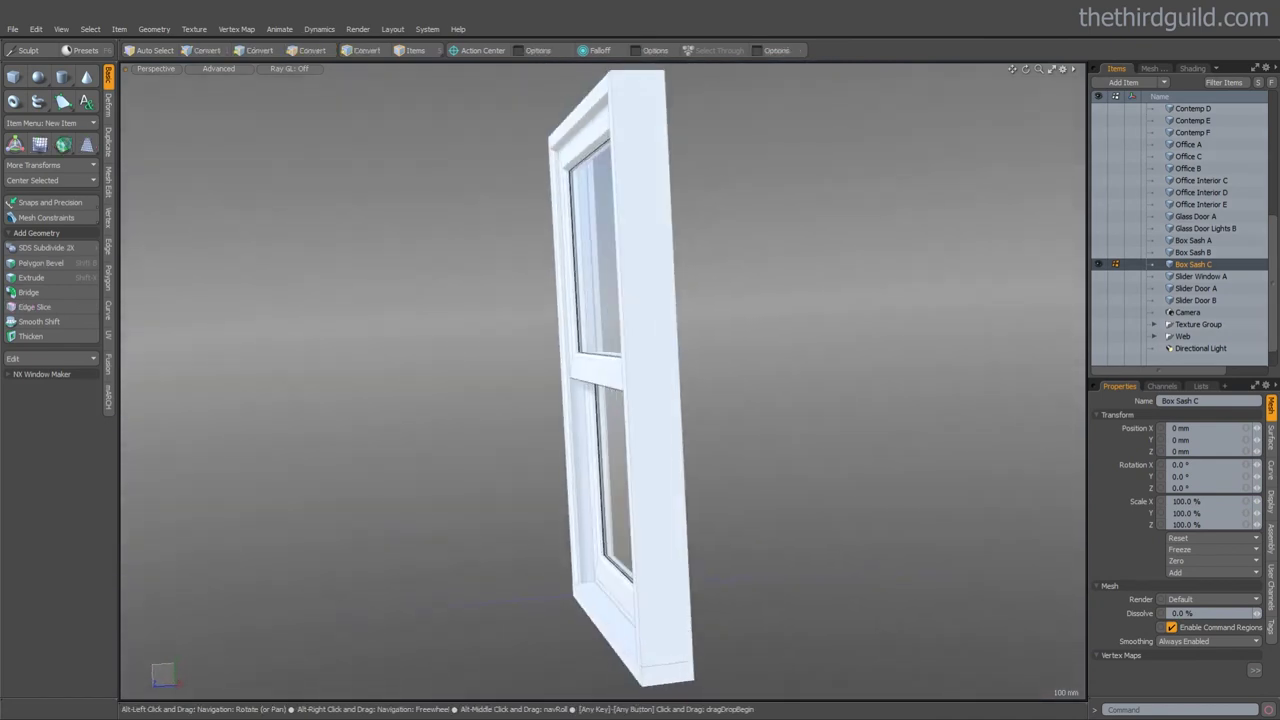
pyautogui.keyDown('ctrl'); pyautogui.keyDown('alt'); pyautogui.moveTo(603, 380); pyautogui.dragTo(623, 380); pyautogui.keyUp('alt'); pyautogui.keyUp('ctrl')
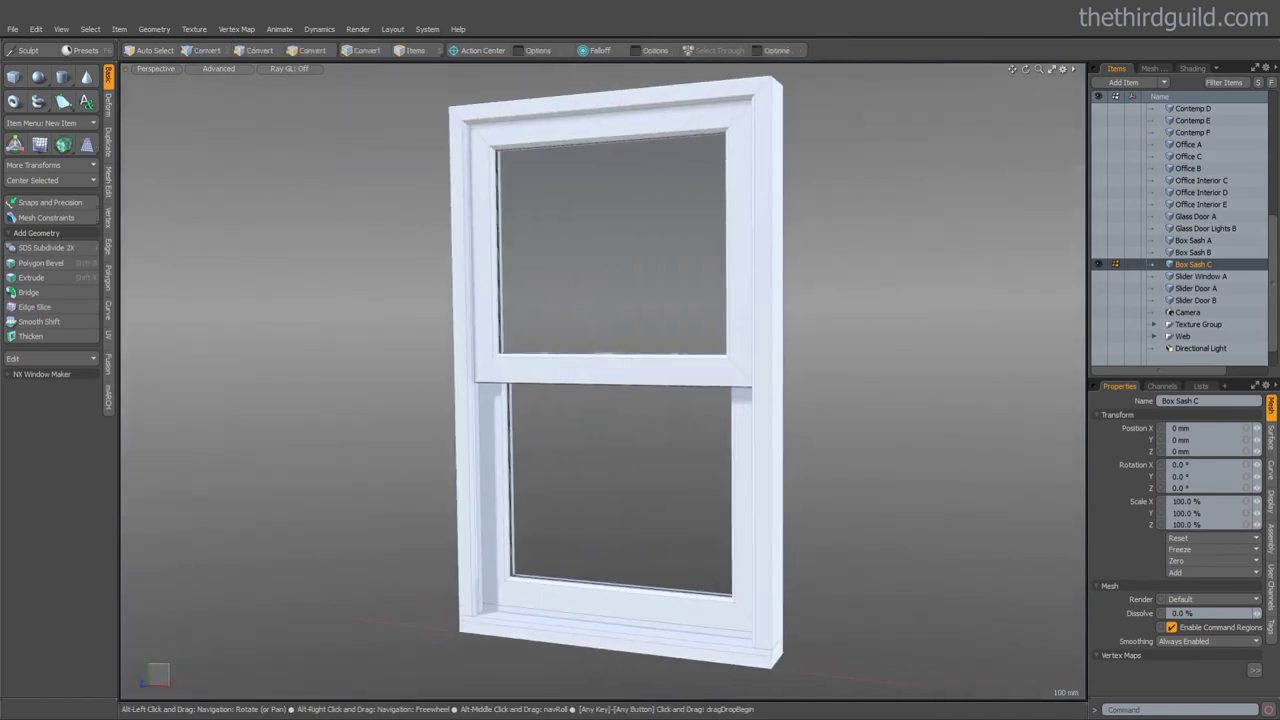
# Examine the Slider Window A example with its wooden frame and sill in full view
pyautogui.click(1206, 277)
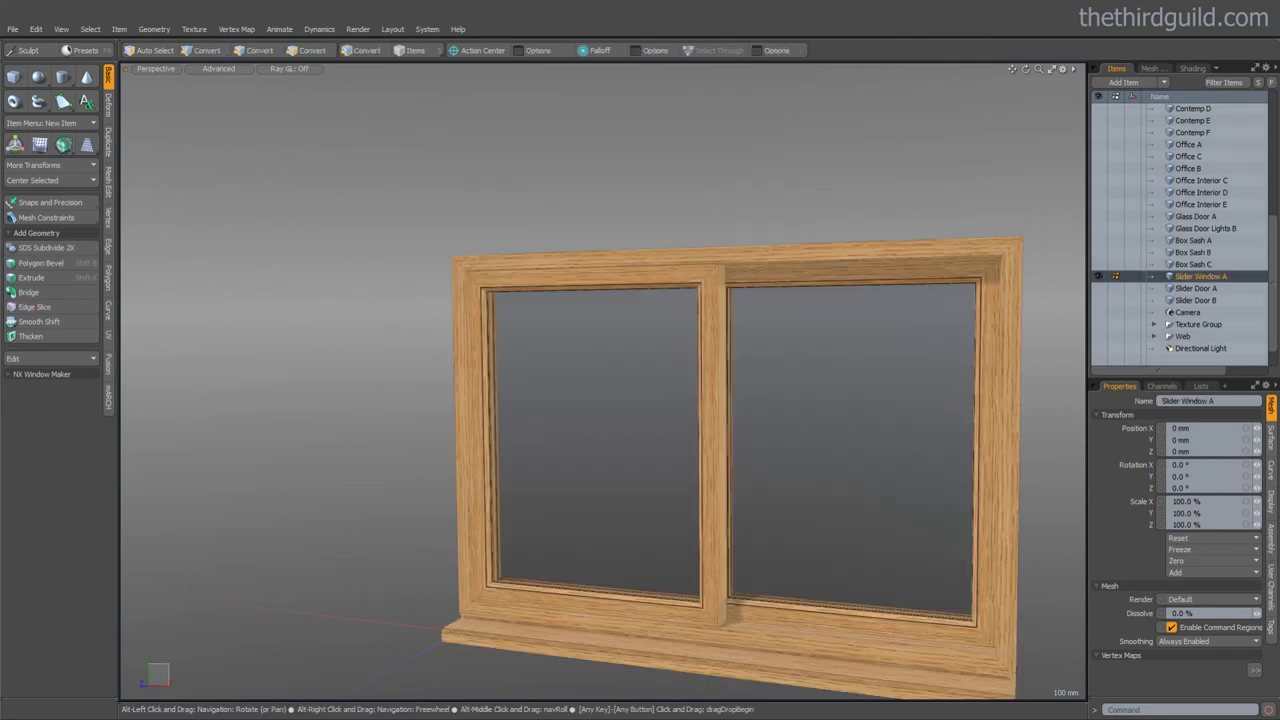
pyautogui.keyDown('alt'); pyautogui.keyDown('shift'); pyautogui.moveTo(640, 440); pyautogui.dragTo(320, 360); pyautogui.keyUp('shift'); pyautogui.keyUp('alt')
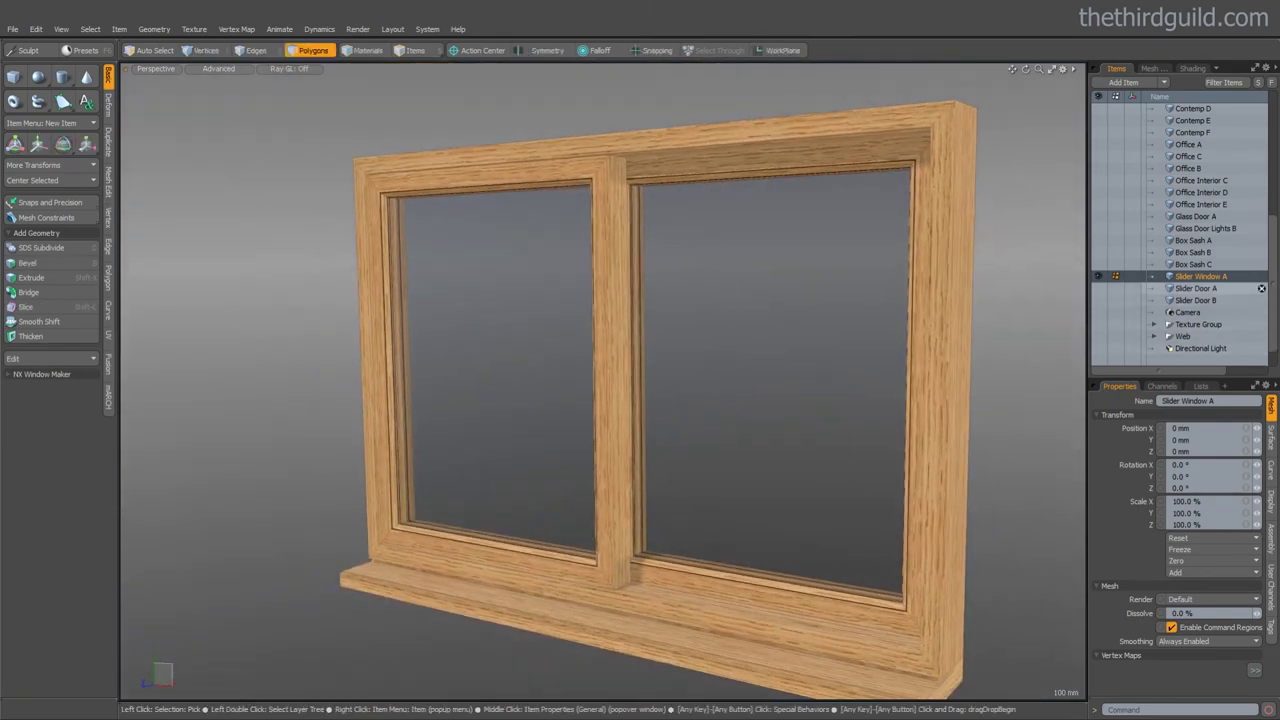
# Examine the Slider Door A and Slider Door B examples from an angled view
pyautogui.click(1196, 288)
pyautogui.keyDown('ctrl'); pyautogui.keyDown('alt'); pyautogui.moveTo(840, 360); pyautogui.dragTo(780, 420); pyautogui.keyUp('alt'); pyautogui.keyUp('ctrl')
pyautogui.keyDown('alt'); pyautogui.keyDown('shift'); pyautogui.moveTo(780, 420); pyautogui.dragTo(470, 395); pyautogui.keyUp('shift'); pyautogui.keyUp('alt')
pyautogui.keyDown('alt'); pyautogui.moveTo(470, 395); pyautogui.dragTo(455, 395); pyautogui.keyUp('alt')
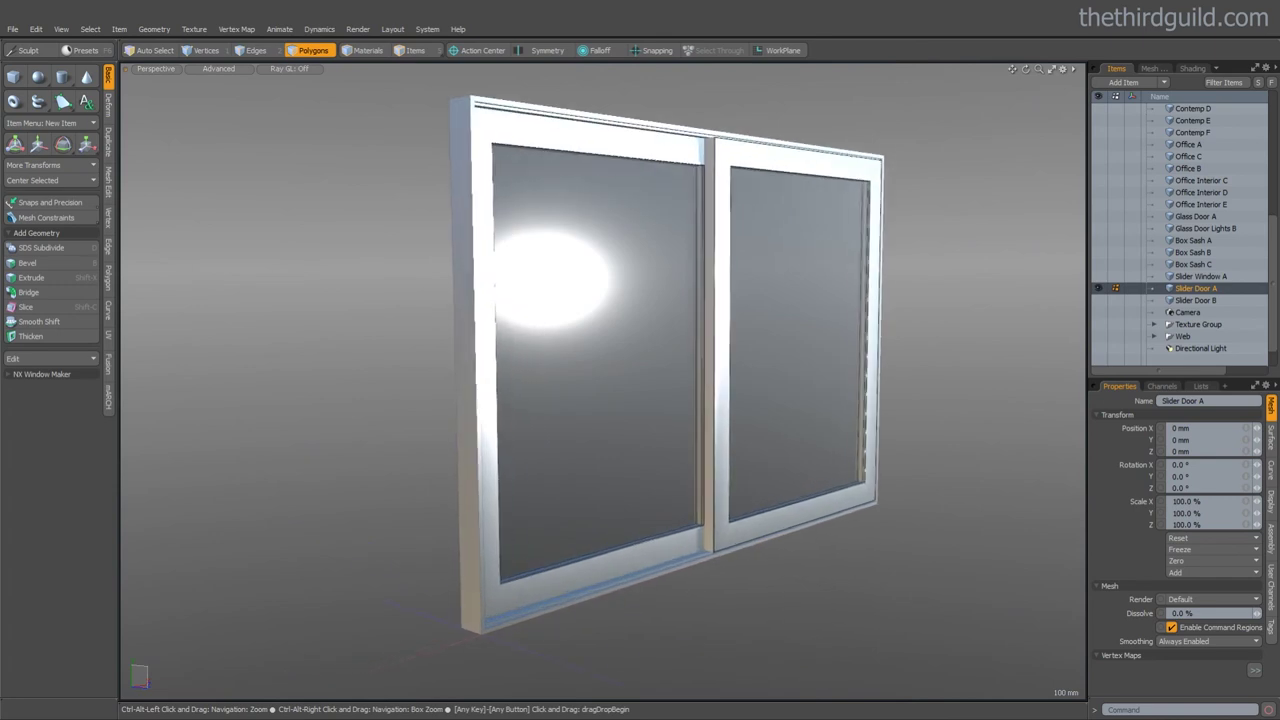
pyautogui.click(1198, 300)
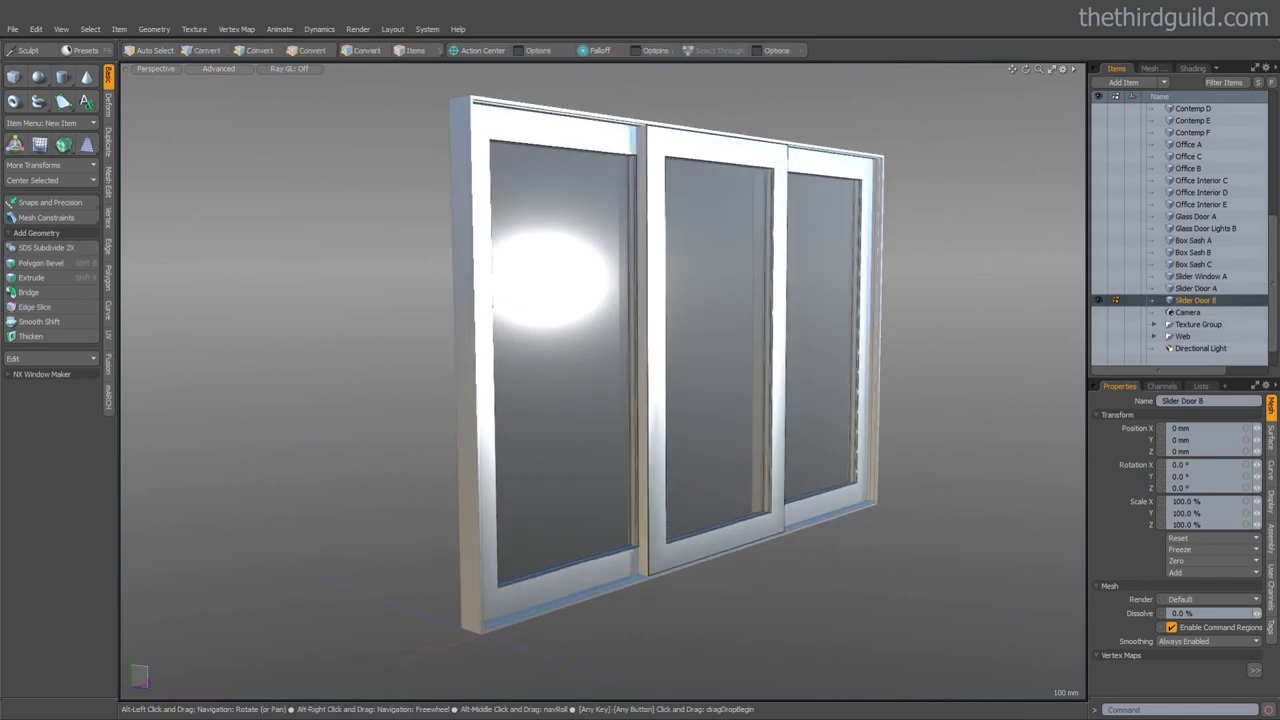
pyautogui.keyDown('alt'); pyautogui.keyDown('shift'); pyautogui.moveTo(600, 330); pyautogui.dragTo(620, 376); pyautogui.keyUp('shift'); pyautogui.keyUp('alt')
pyautogui.scroll(-1, 740, 440)
# Show the Contemp A example window and fit it in the view
pyautogui.scroll(4, 1261, 253)
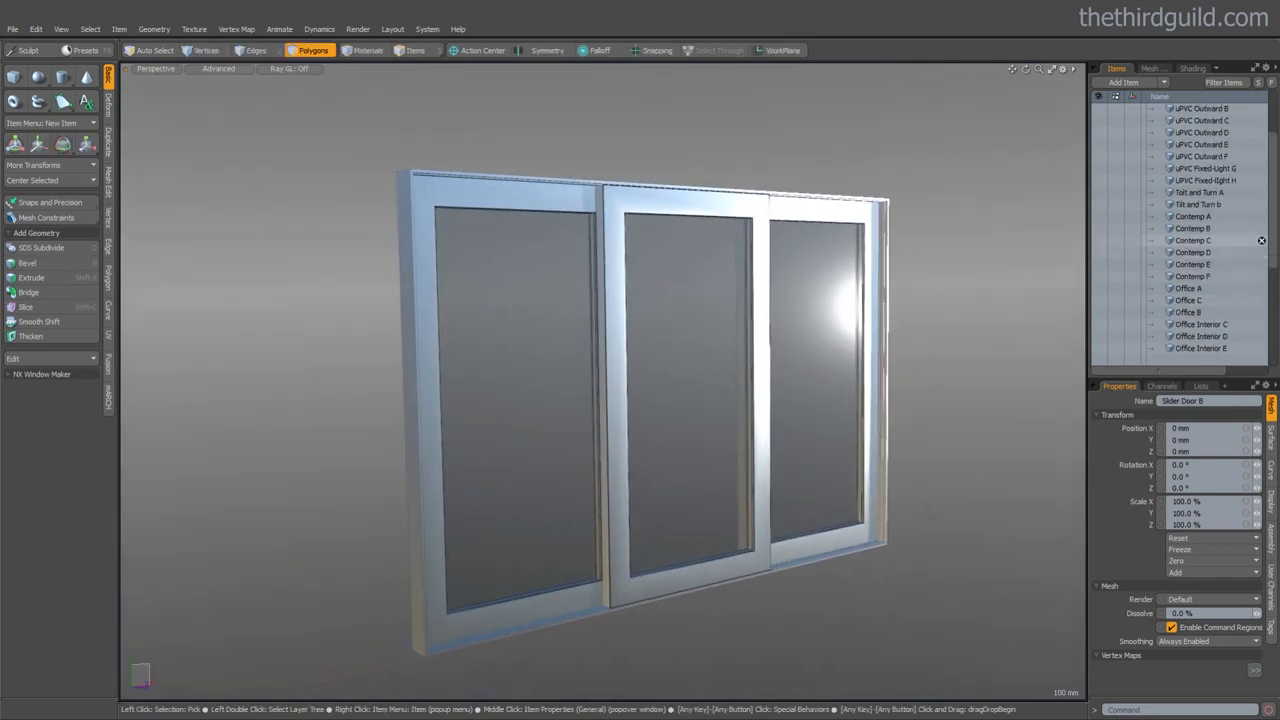
pyautogui.click(1261, 216)
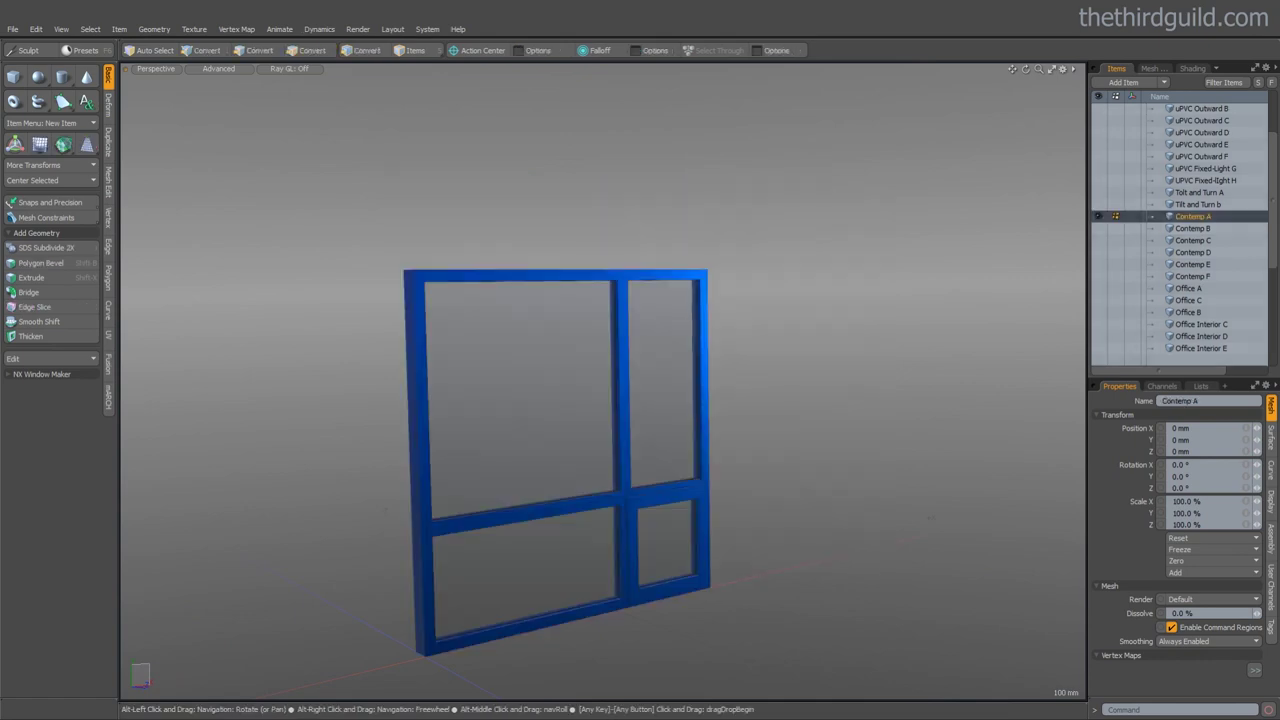
pyautogui.hotkey('shift', 'a')
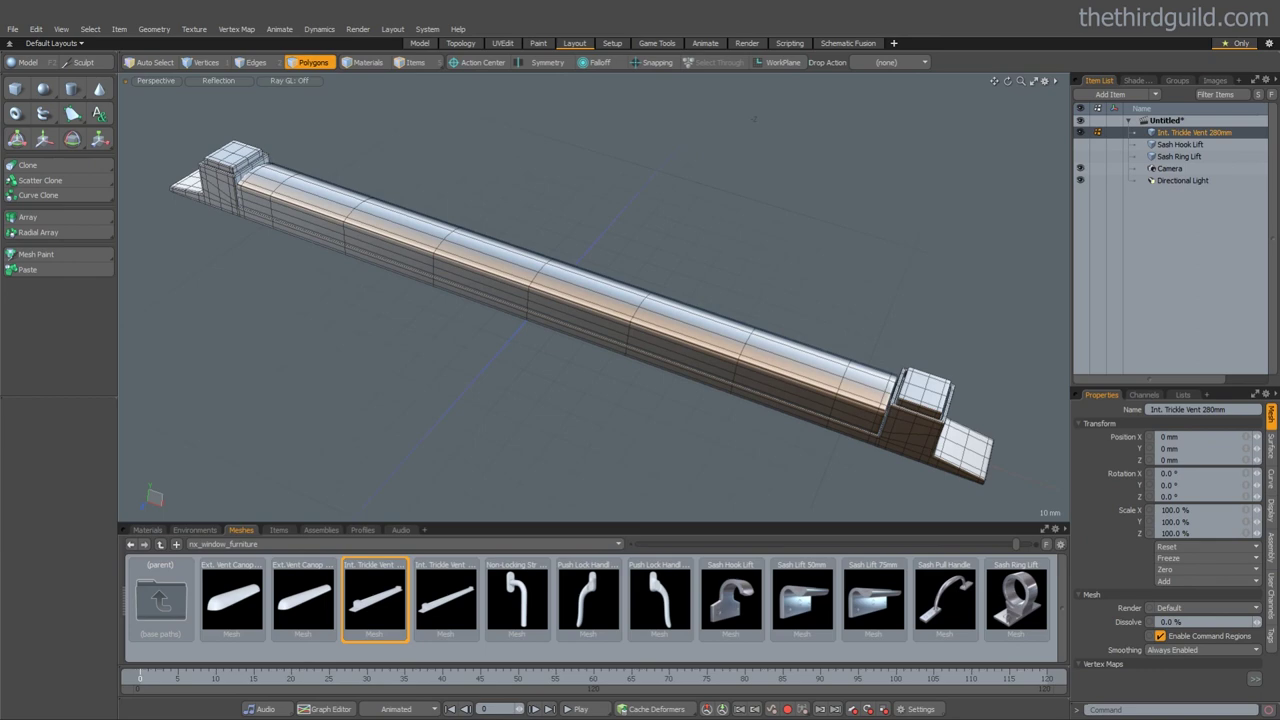
# Examine the window furniture meshes Int. Trickle Vent 280mm, Sash Hook Lift and Sash Ring Lift up close, one after another
pyautogui.scroll(-3, 580, 310)
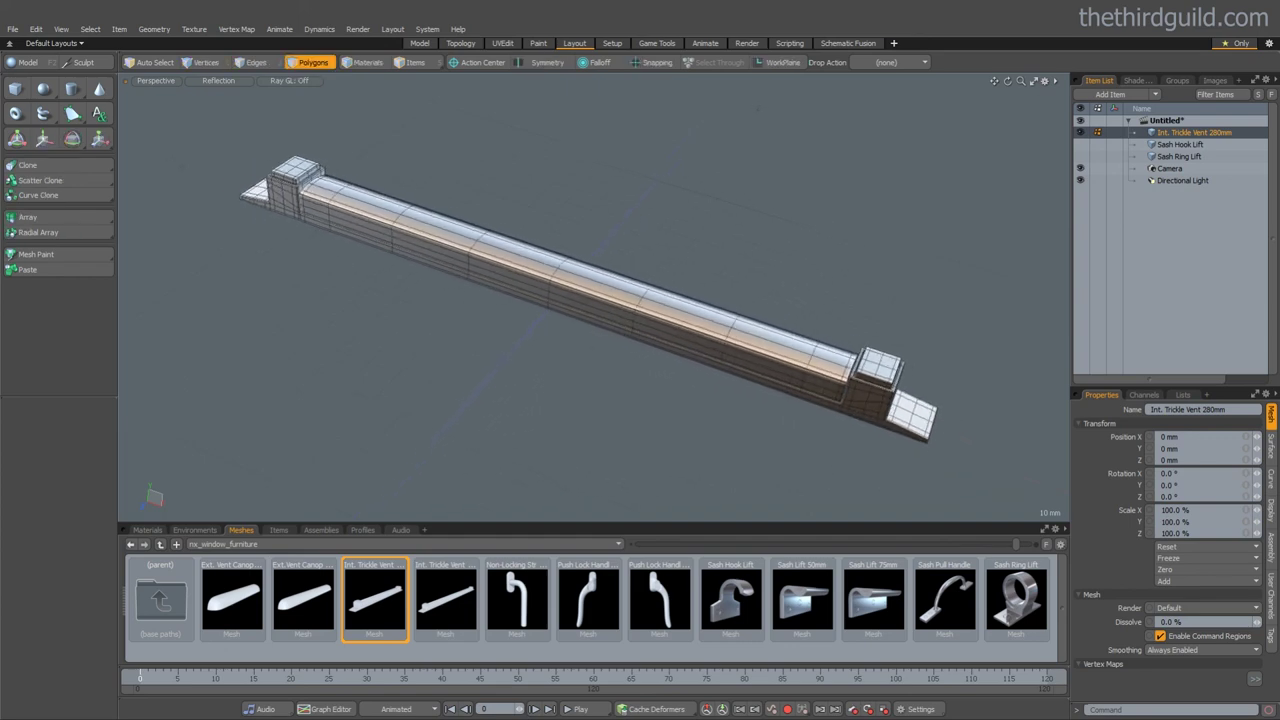
pyautogui.scroll(2, 580, 310)
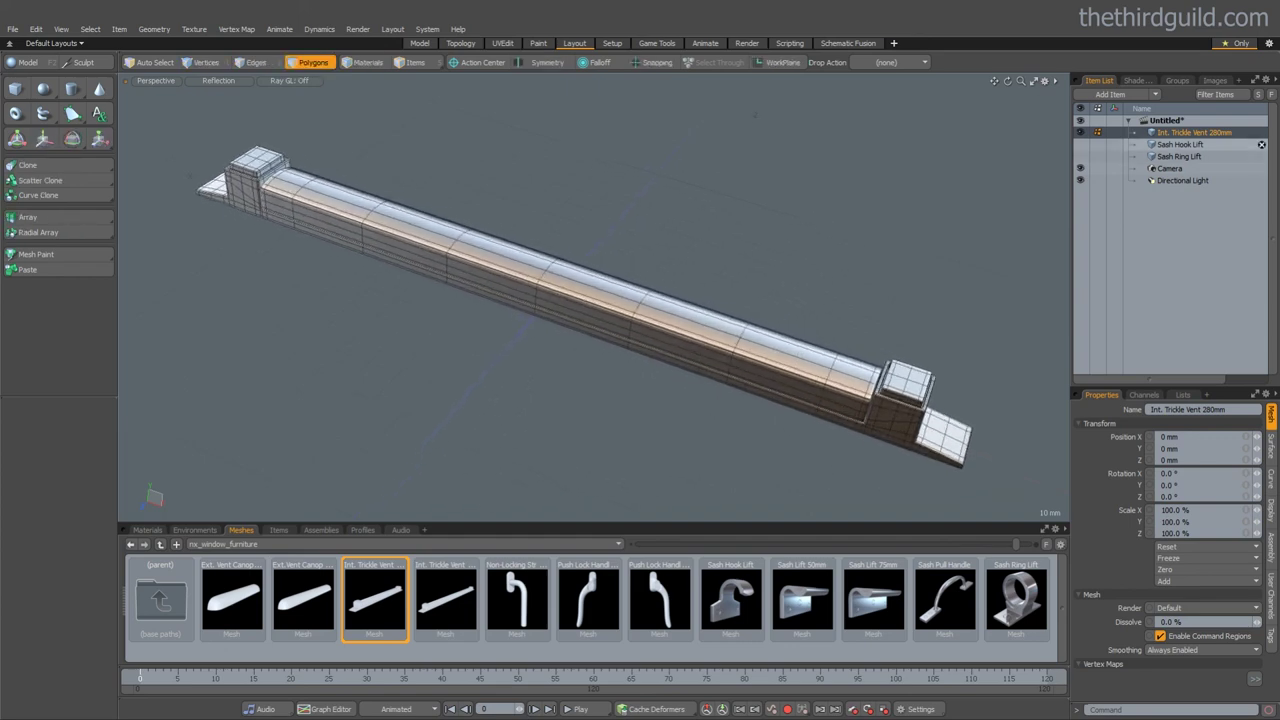
pyautogui.click(1261, 144)
pyautogui.scroll(3, 594, 220)
pyautogui.moveTo(560, 270)
pyautogui.keyDown('alt'); pyautogui.keyDown('shift'); pyautogui.mouseDown()
pyautogui.moveTo(615, 310)
pyautogui.moveTo(594, 314)
pyautogui.moveTo(617, 283)
pyautogui.moveTo(574, 279)
pyautogui.mouseUp(); pyautogui.keyUp('shift'); pyautogui.keyUp('alt')
pyautogui.scroll(3, 620, 315)
pyautogui.scroll(1, 620, 315)
pyautogui.click(1261, 156)
pyautogui.keyDown('alt'); pyautogui.moveTo(650, 292); pyautogui.dragTo(670, 290); pyautogui.keyUp('alt')
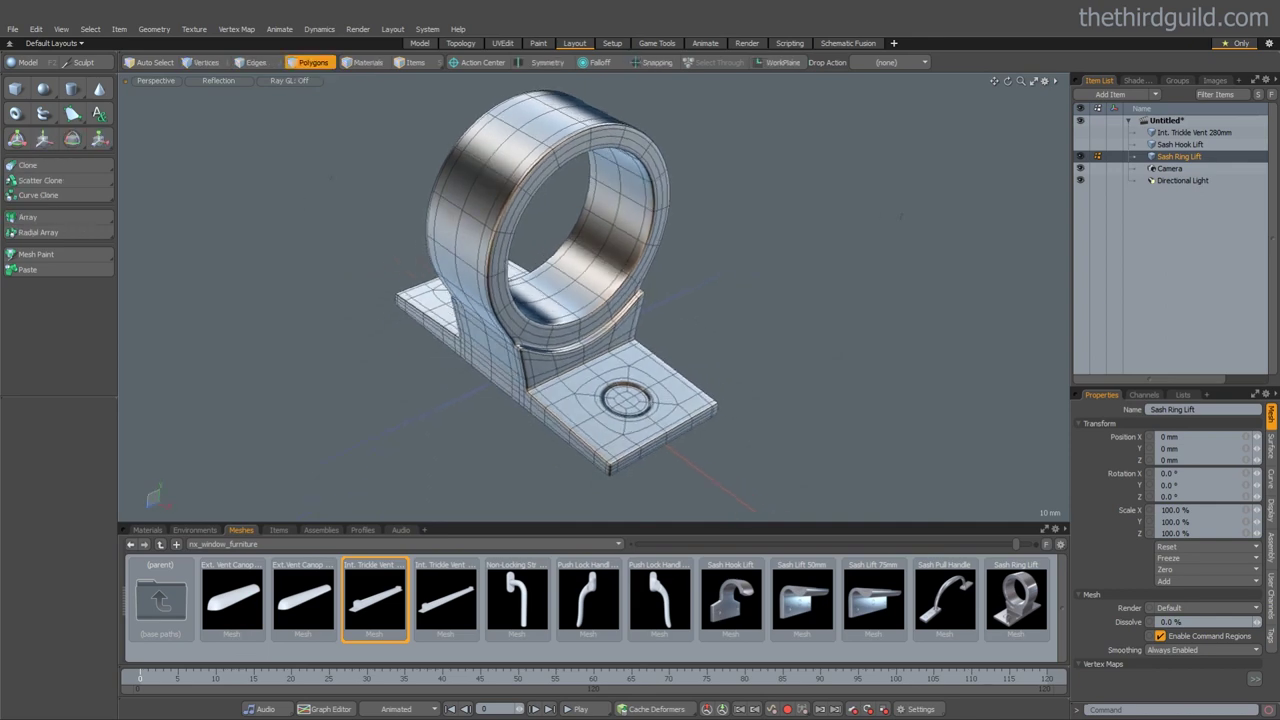